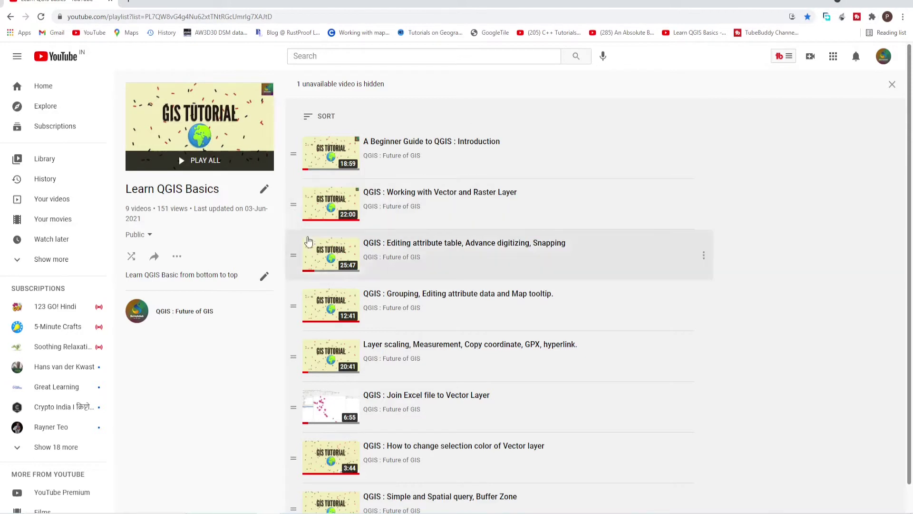
Minimize the Chrome YouTube playlist window to bring the empty QGIS project forward
click(860, 2)
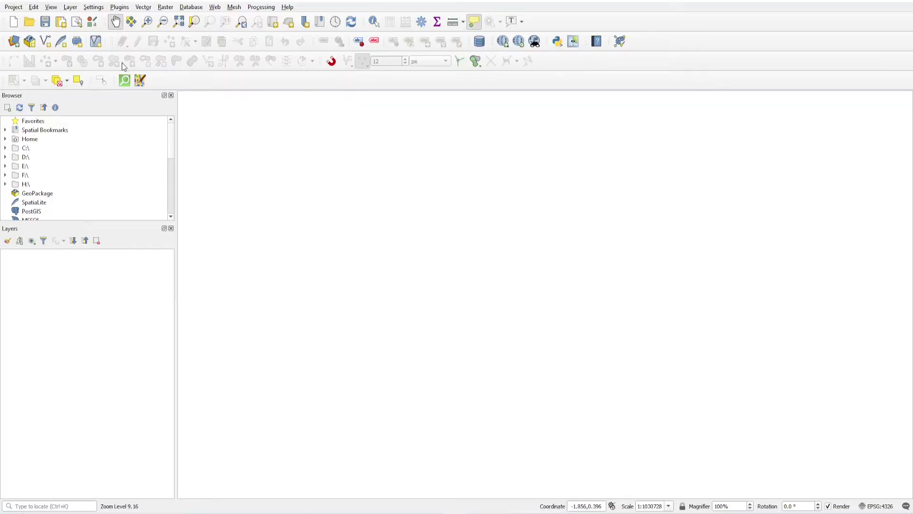
Add roads_lcc.shp from the D:\ Shape folder to the map and frame its roads
click(5, 157)
scroll(99, 159, down, 5)
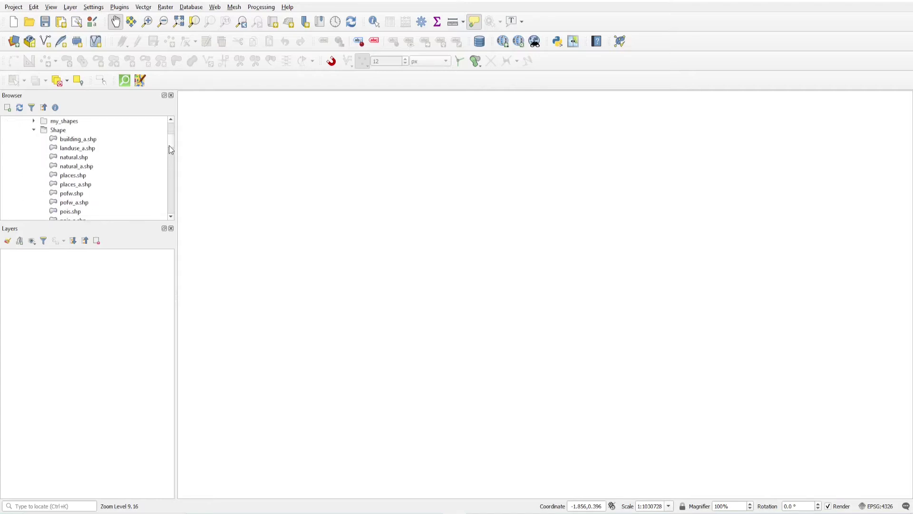
scroll(85, 195, down, 7)
scroll(86, 167, up, 3)
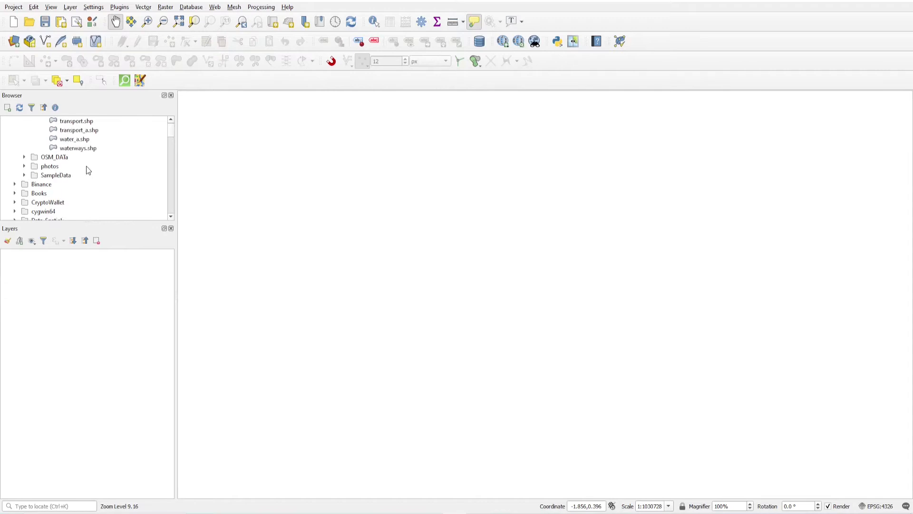
click(73, 141)
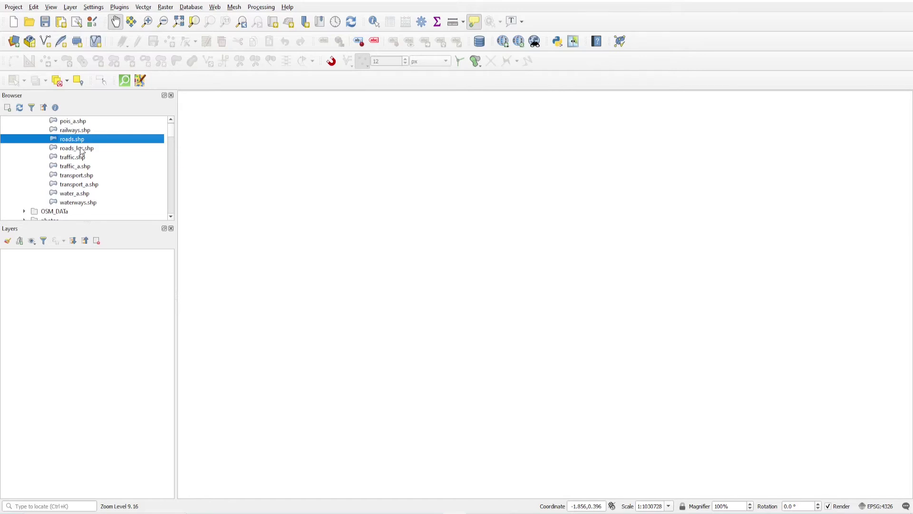
double_click(79, 148)
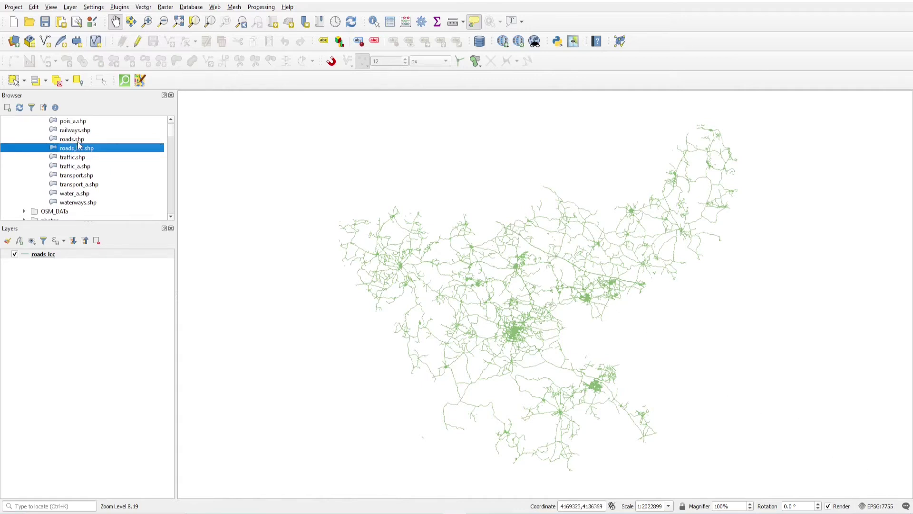
mouse_move(57, 260)
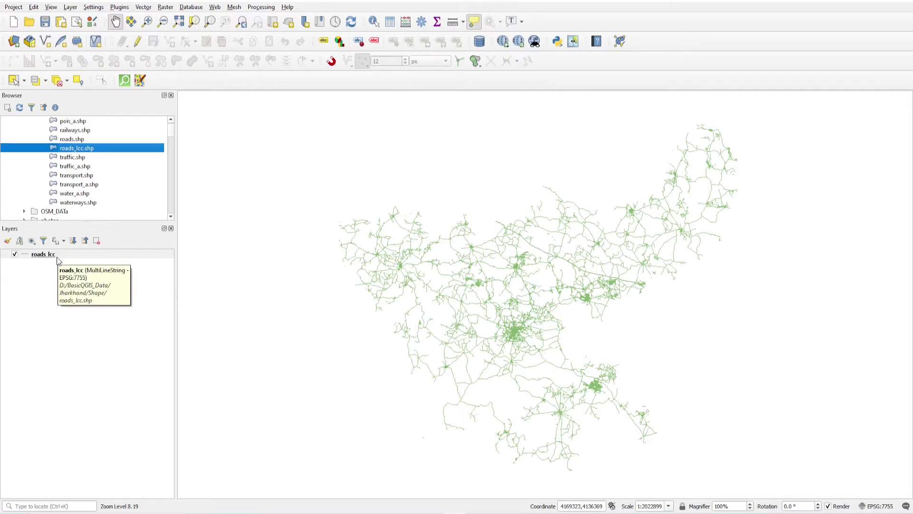
scroll(514, 234, up, 3)
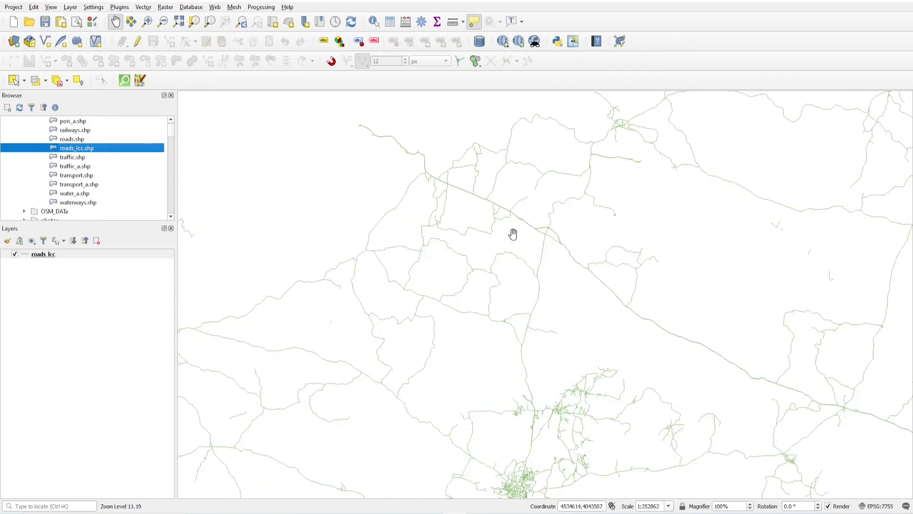
scroll(480, 300, up, 1)
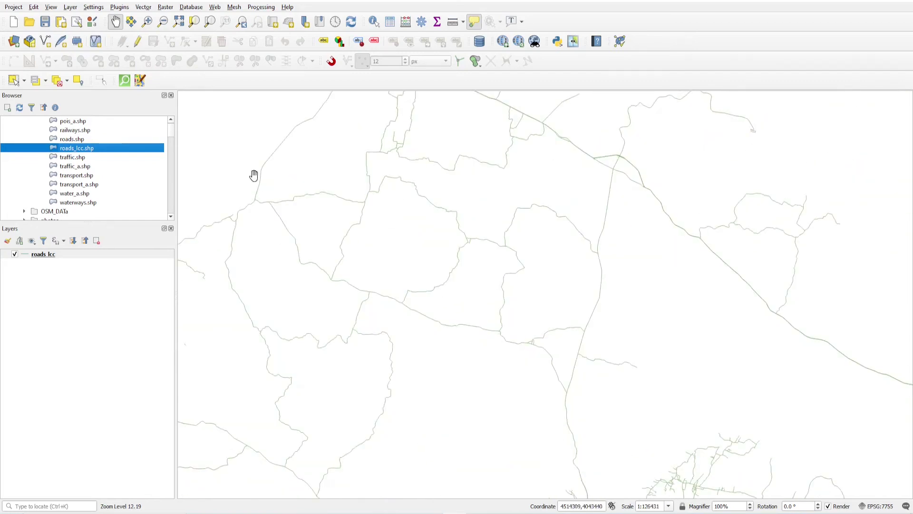
drag(406, 295, 292, 342)
Open Shortest path (point to point) from a 'shortest pat' locator search and move its window aside
click(33, 507)
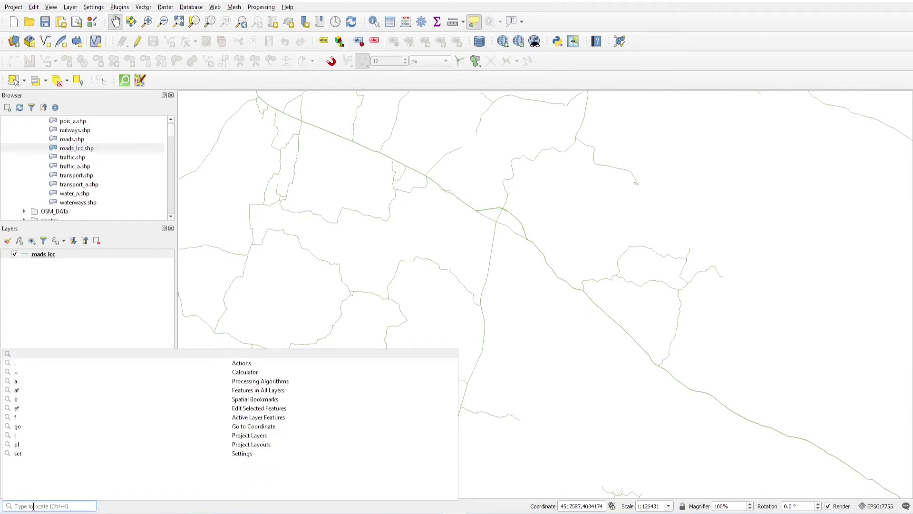
text(shortest)
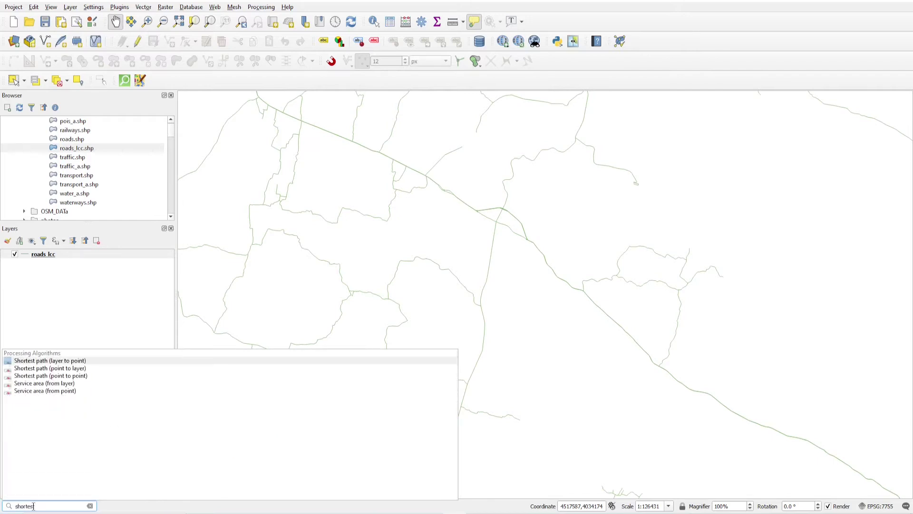
text( path)
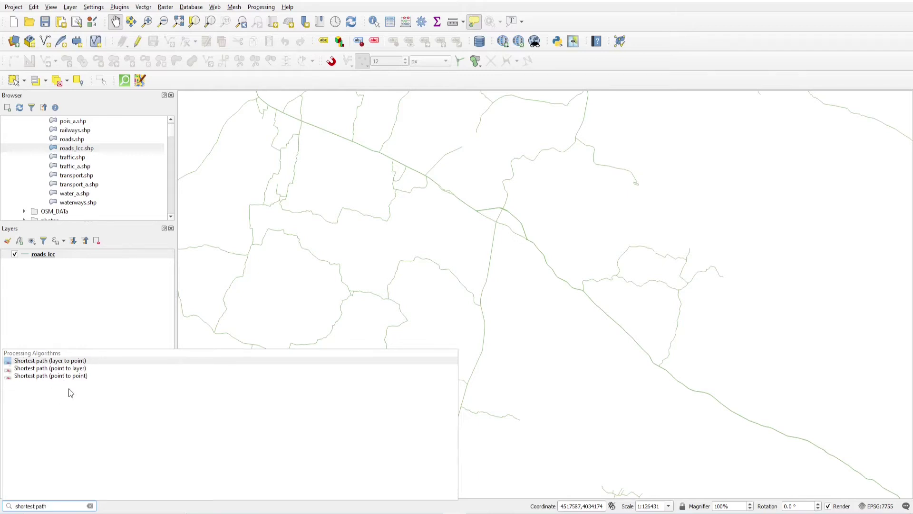
click(67, 376)
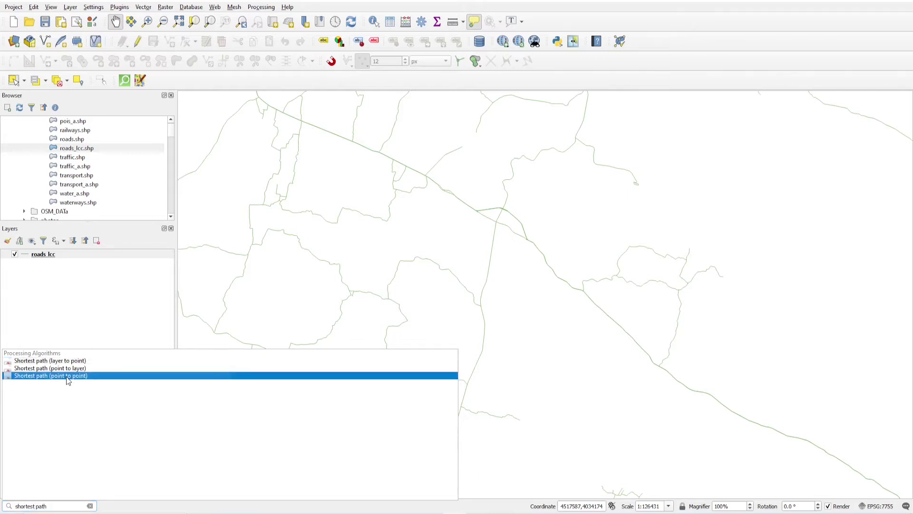
drag(463, 105, 588, 104)
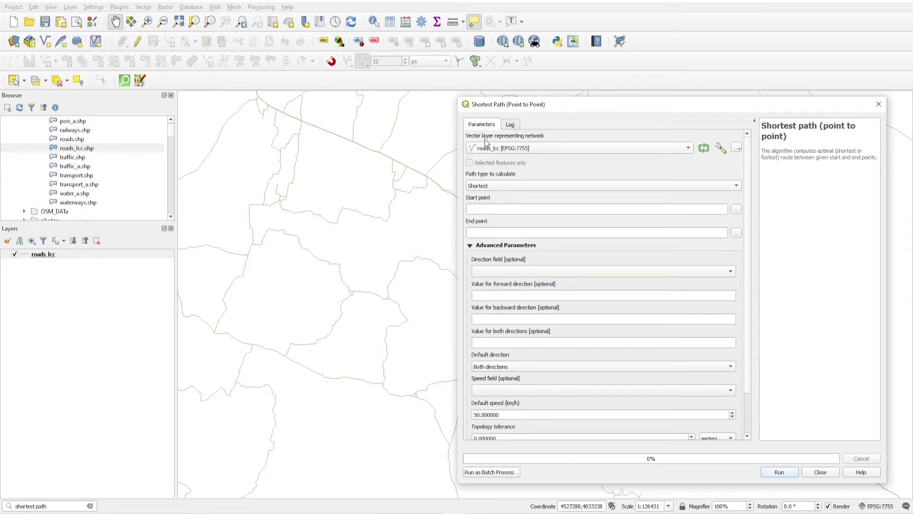
Keep roads_lcc as the network layer and pick the start point on a road at the map's left
click(526, 150)
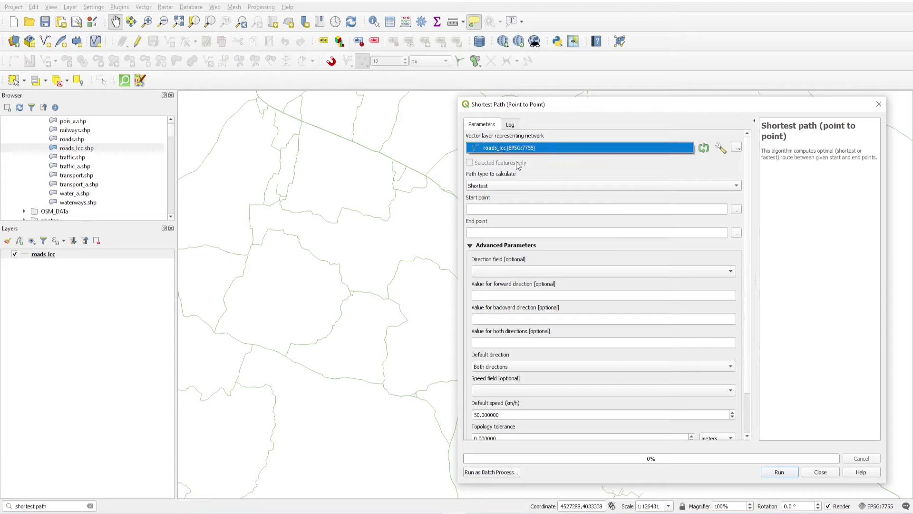
click(532, 162)
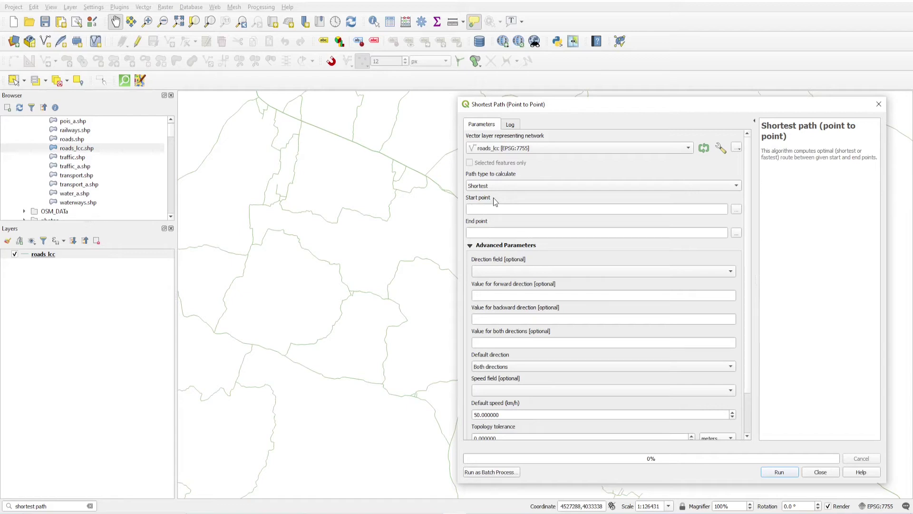
click(736, 210)
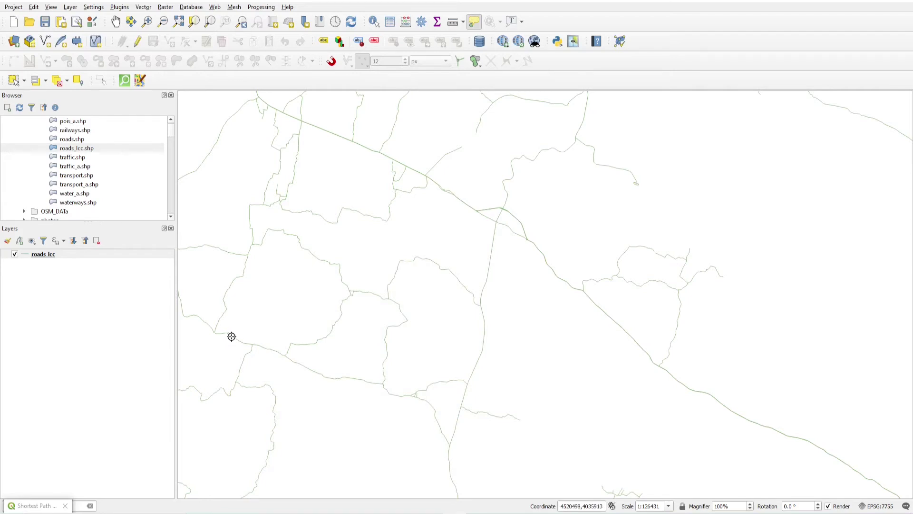
click(231, 337)
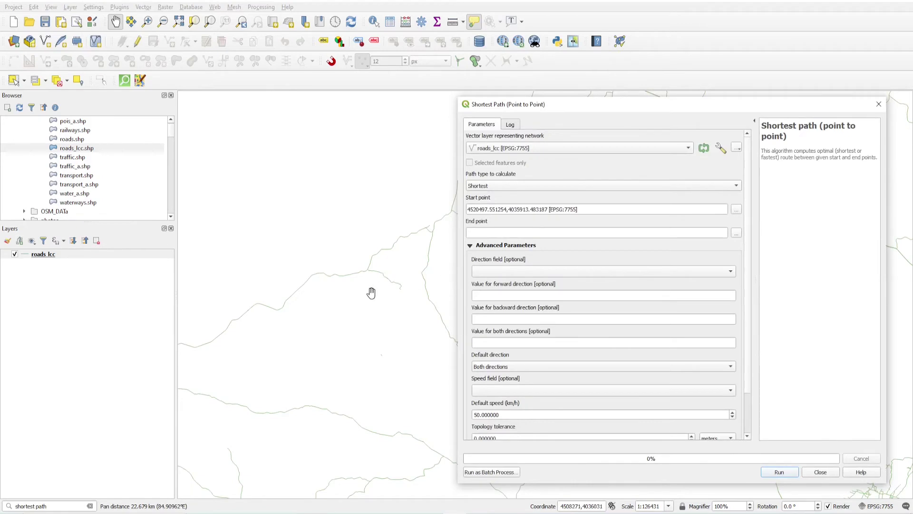
scroll(333, 266, down, 1)
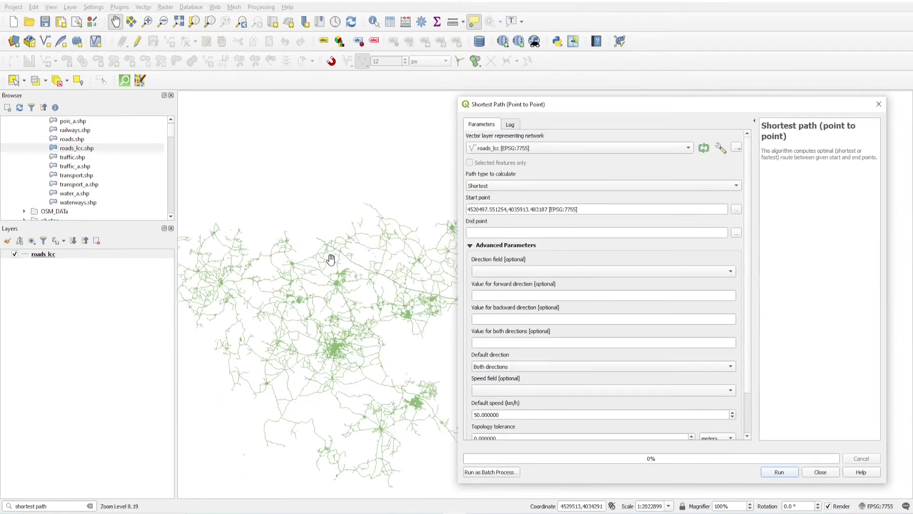
scroll(291, 193, up, 1)
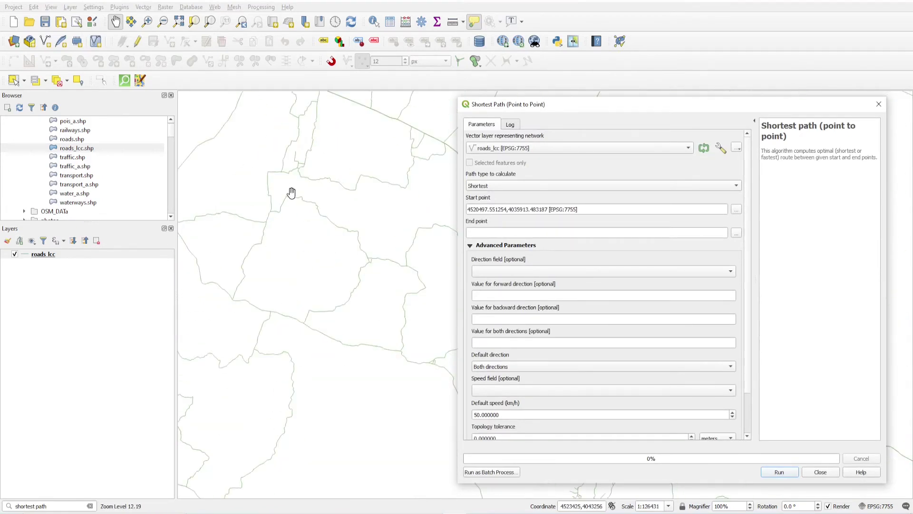
Pick the end point on a road left of centre and run the tool
click(736, 232)
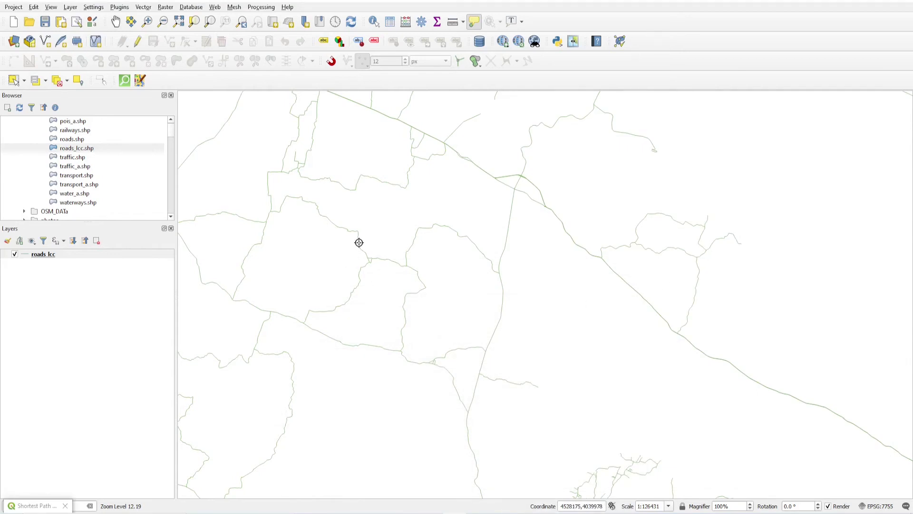
click(344, 228)
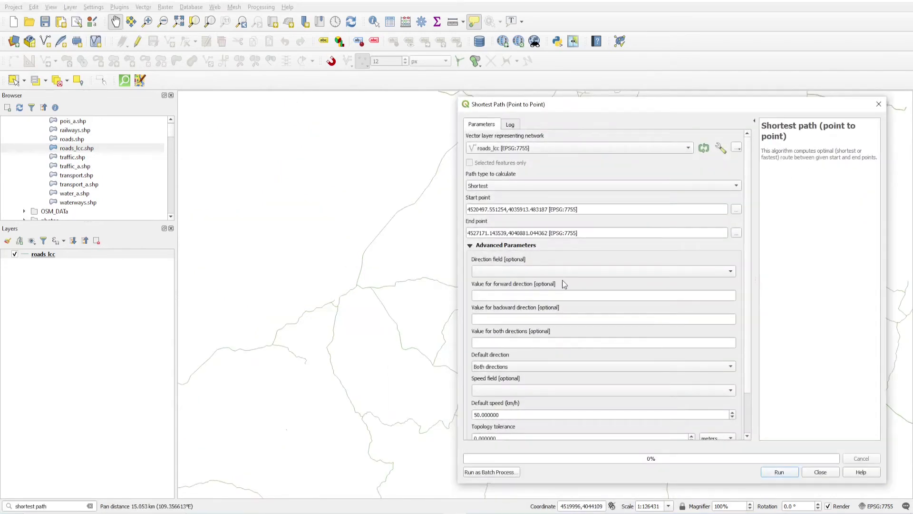
scroll(329, 266, down, 2)
scroll(407, 297, up, 1)
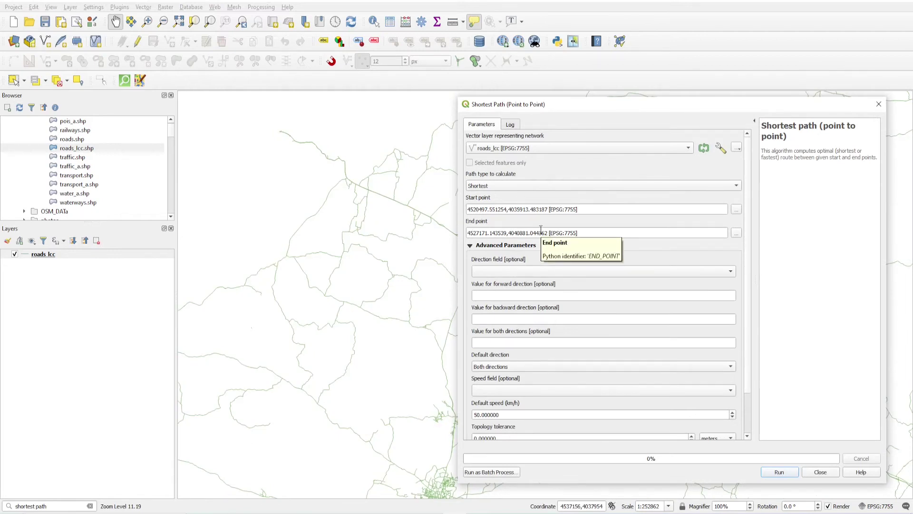
click(778, 472)
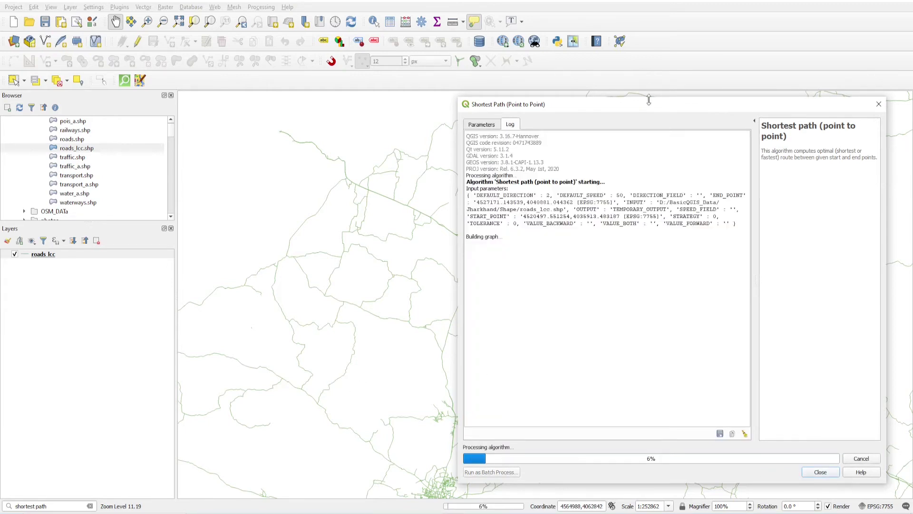
Let the route finish computing (travel cost 15340.19) and close the tool
drag(612, 107, 637, 106)
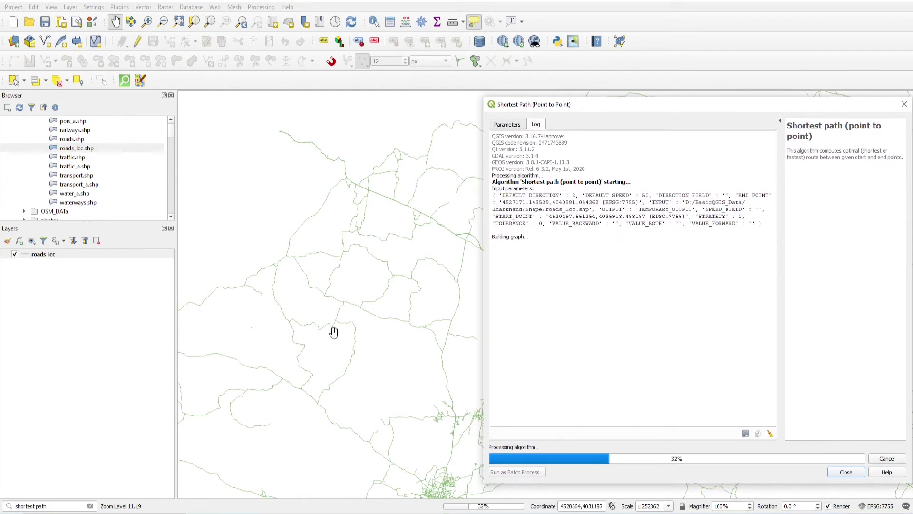
scroll(376, 286, up, 1)
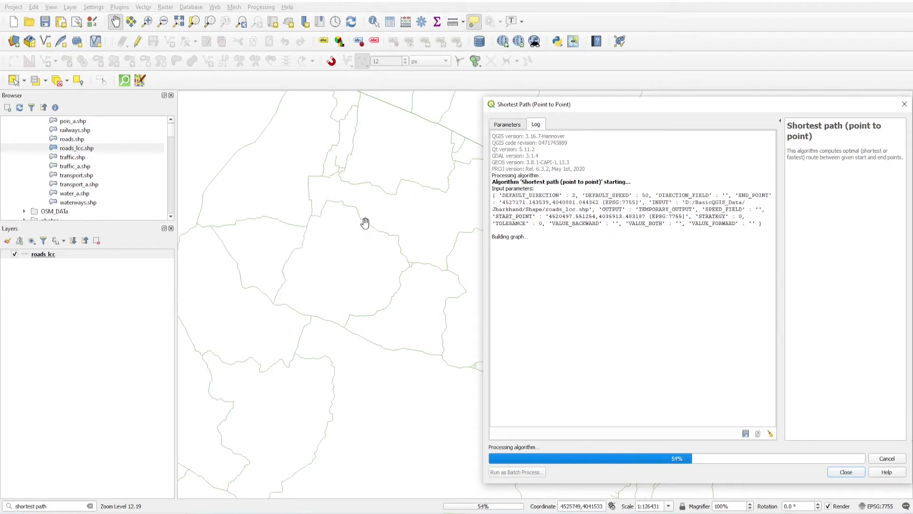
drag(626, 106, 587, 104)
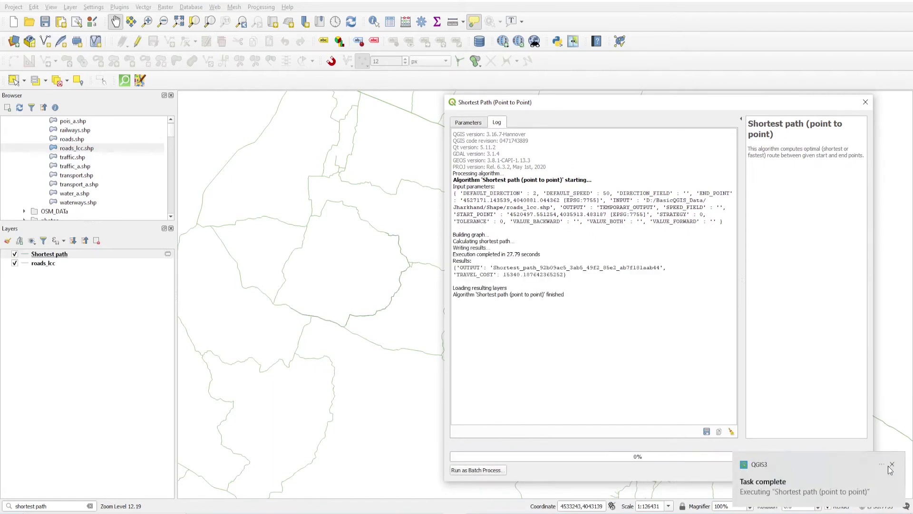
click(809, 468)
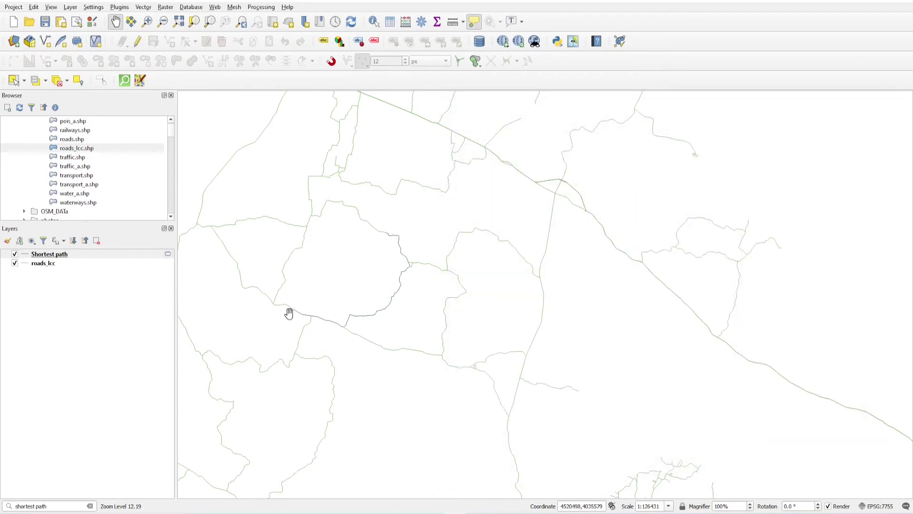
click(7, 241)
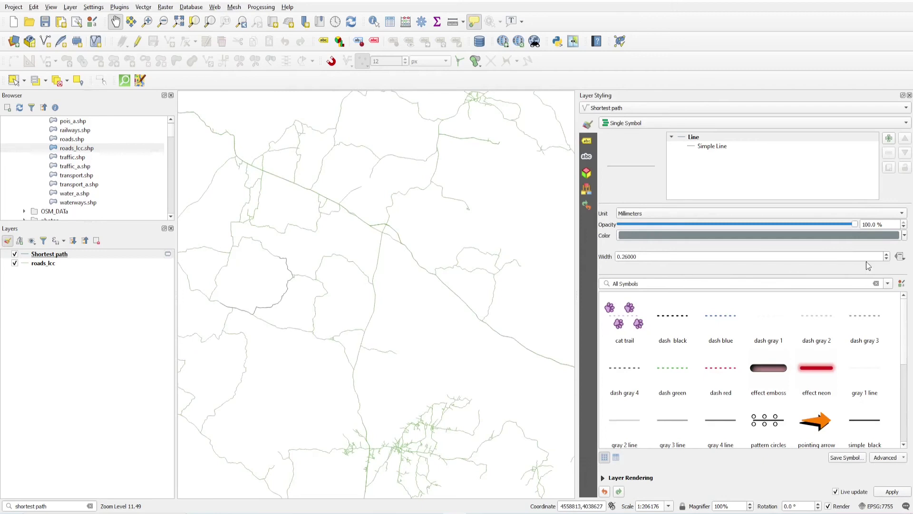
scroll(887, 258, up, 3)
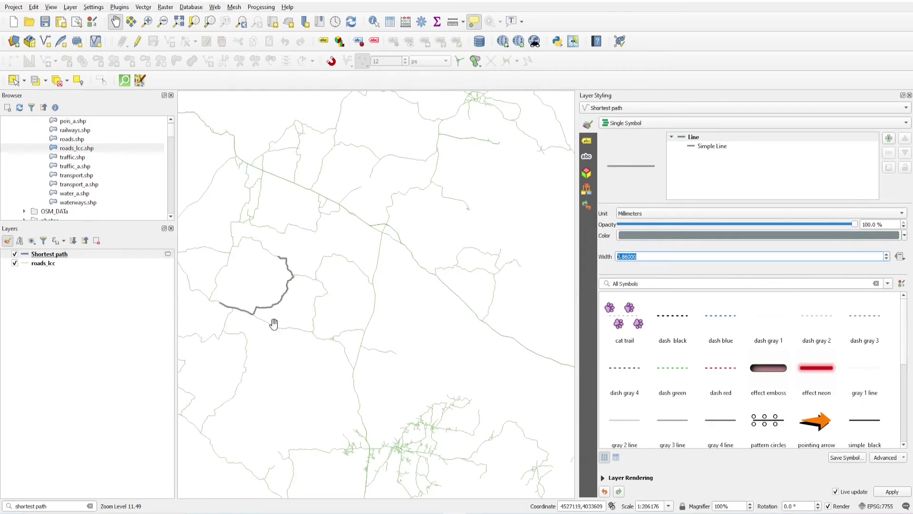
scroll(242, 309, up, 1)
drag(271, 300, 376, 306)
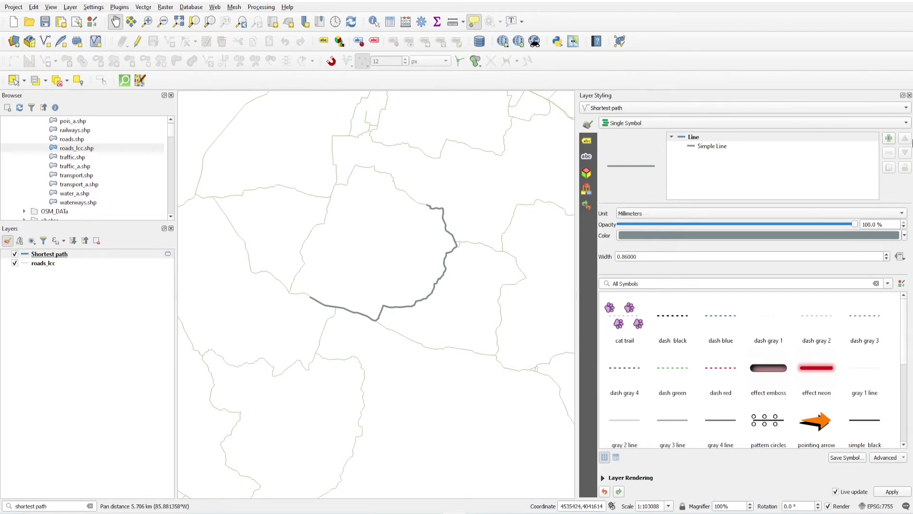
click(909, 95)
drag(606, 235, 491, 276)
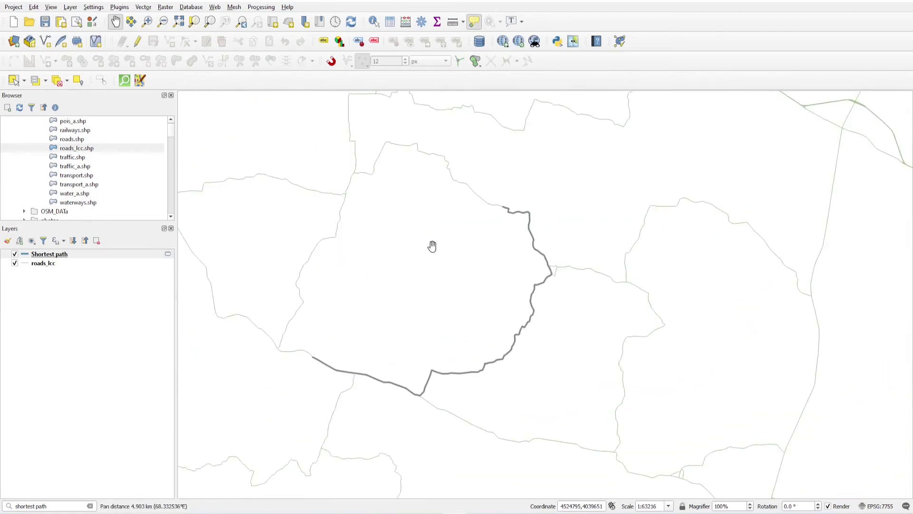
scroll(404, 252, down, 1)
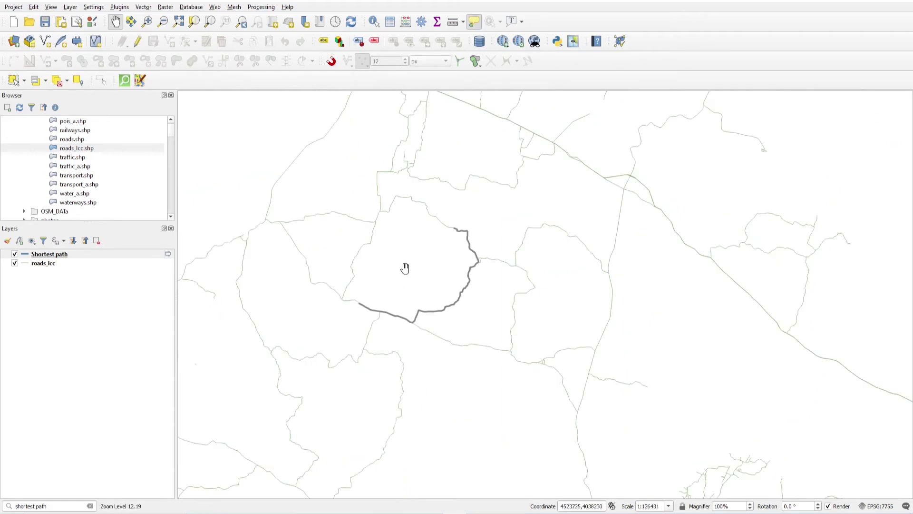
scroll(405, 264, down, 2)
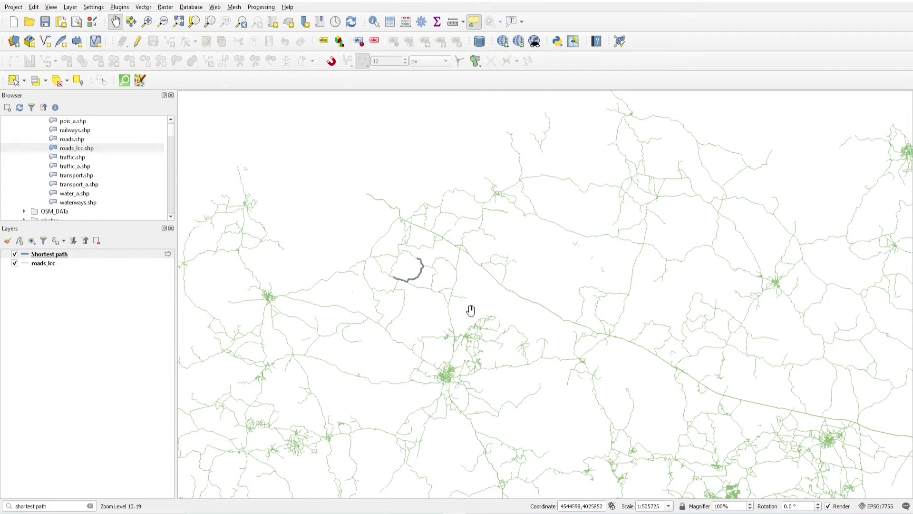
scroll(417, 264, up, 2)
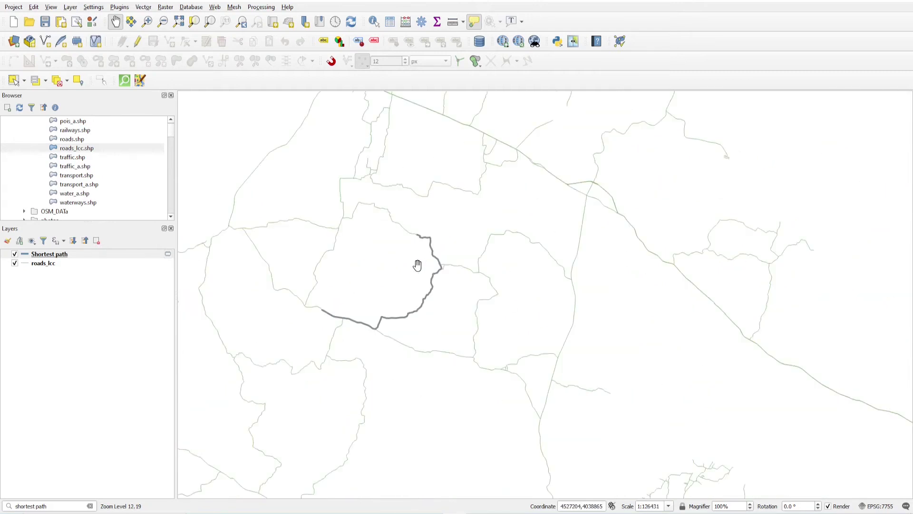
Delete the Shortest path layer from the Layers panel
click(42, 257)
key(ctrl+d)
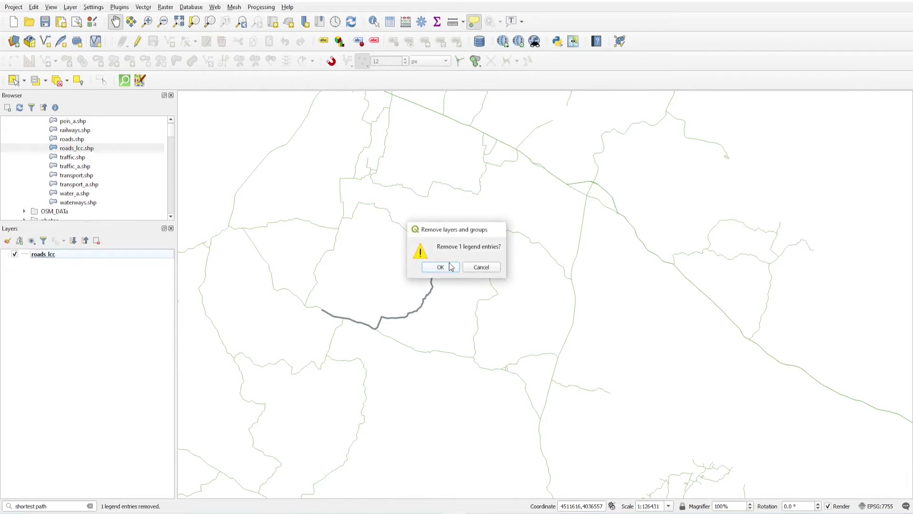
click(449, 267)
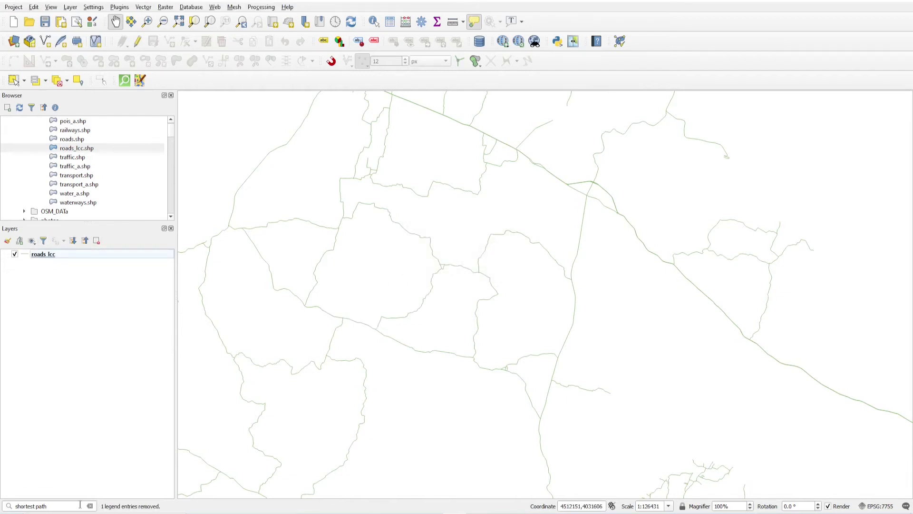
Look over the locator's shortest path algorithms, then dismiss the results
click(60, 506)
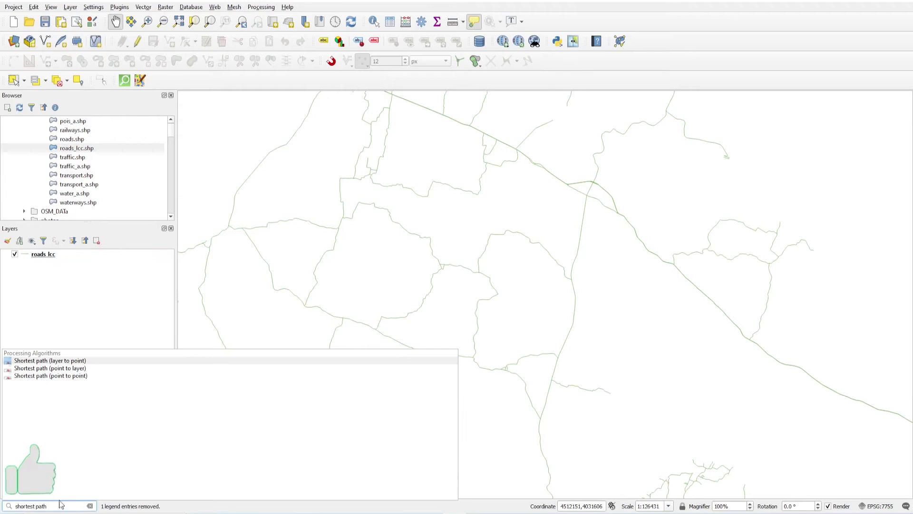
click(75, 370)
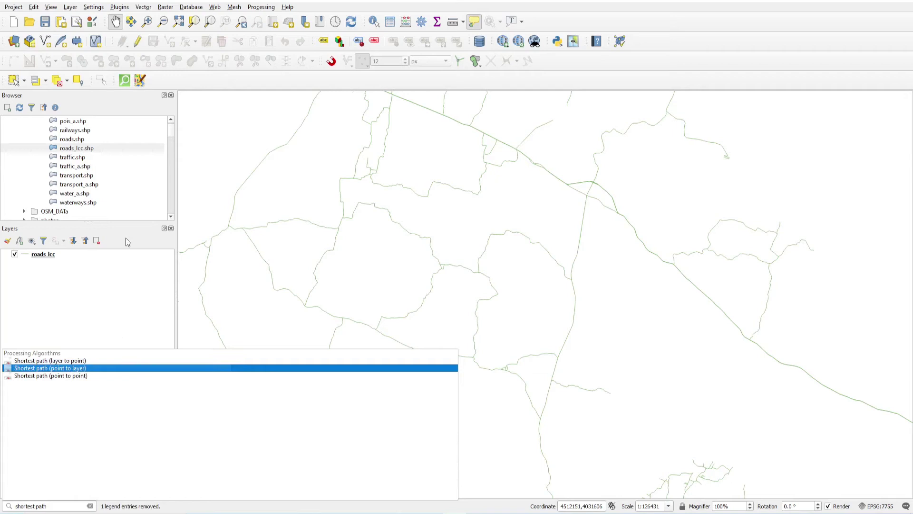
click(121, 289)
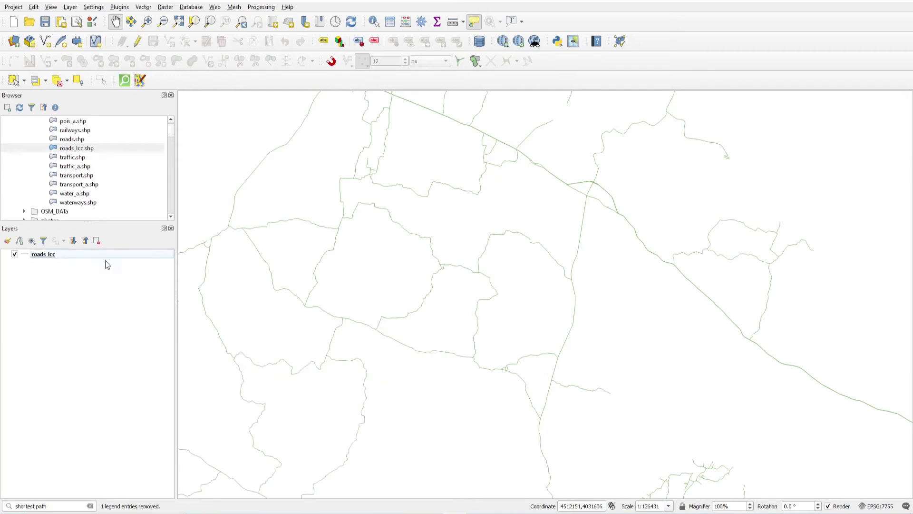
click(70, 6)
Create a temporary scratch layer named Point with Point geometry in project CRS EPSG:7755
mouse_move(98, 33)
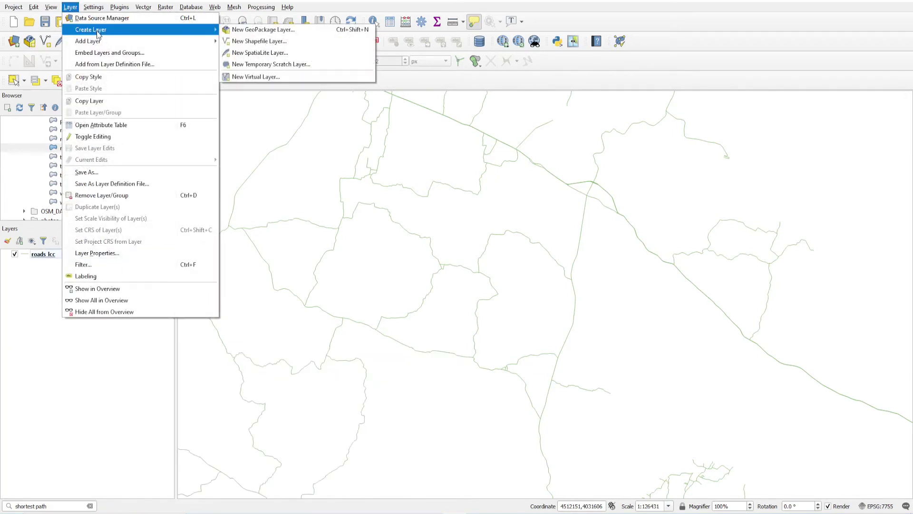
click(269, 64)
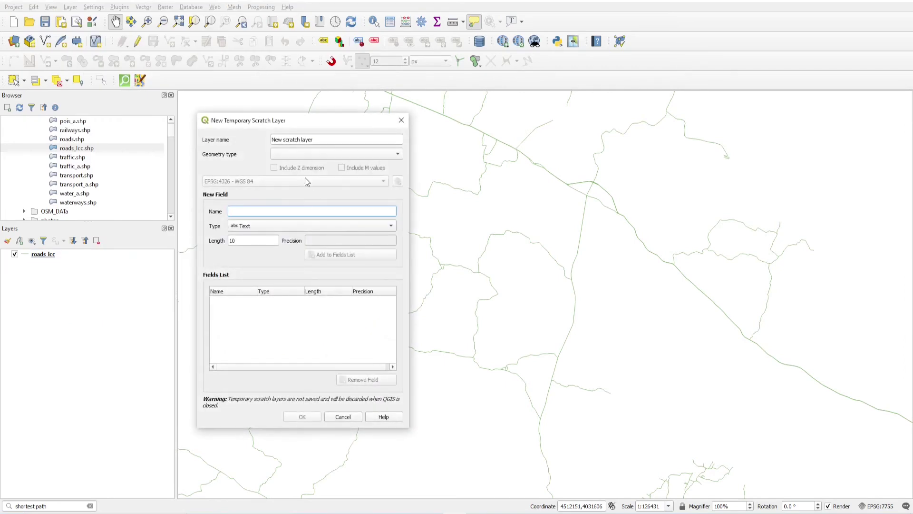
click(300, 156)
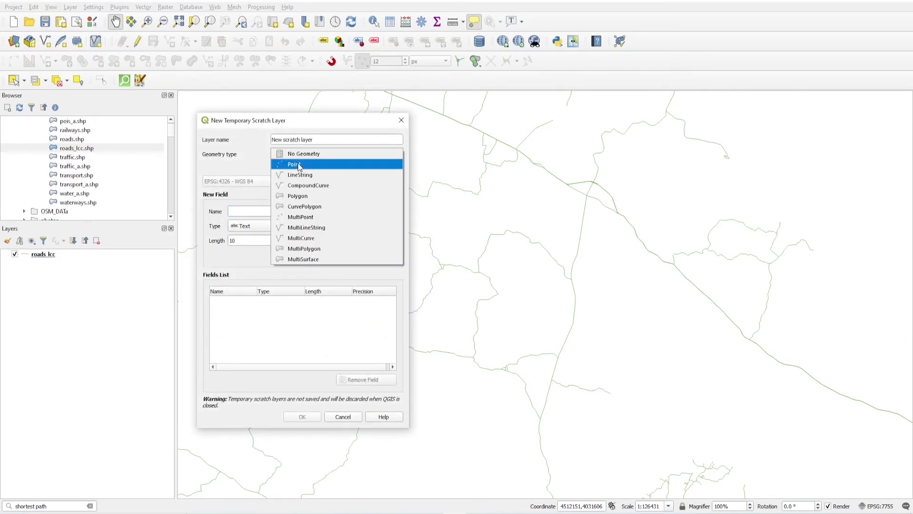
click(303, 163)
drag(323, 139, 250, 129)
text(Point)
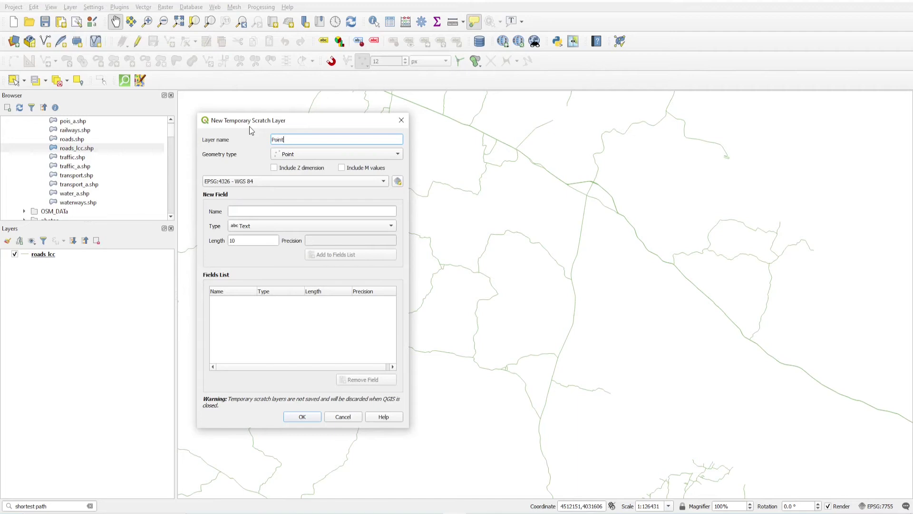
click(285, 182)
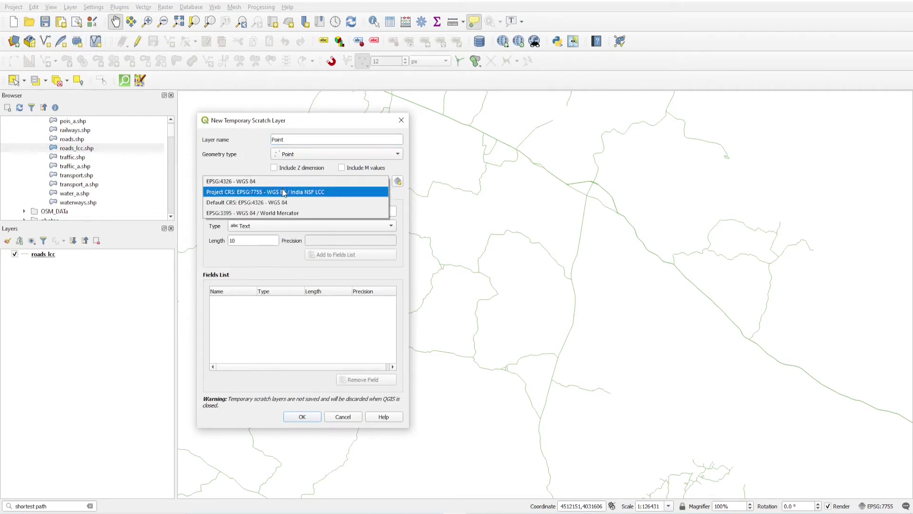
click(284, 192)
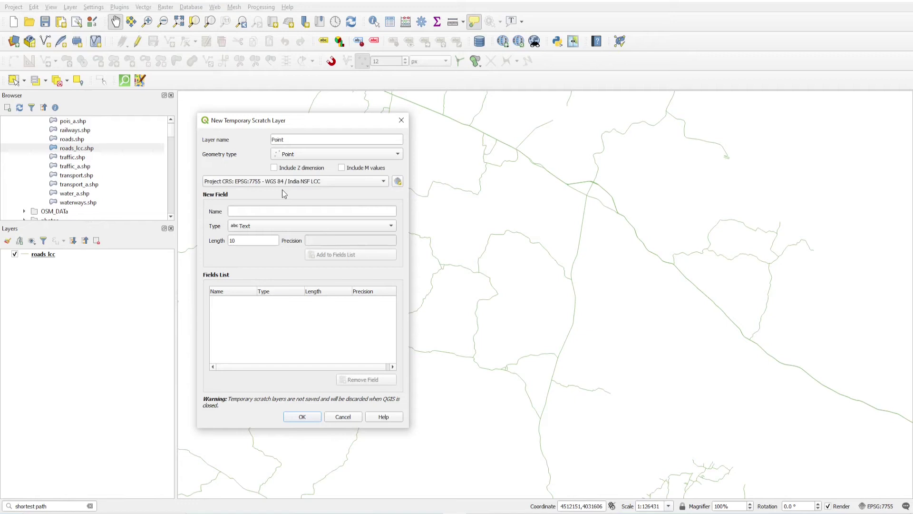
click(304, 417)
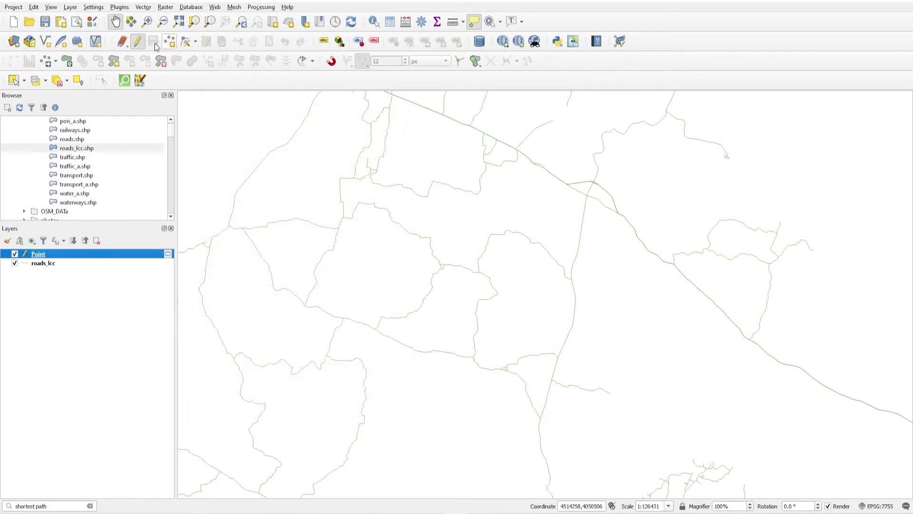
Add one point on a road at the map's left and save the layer edits
click(172, 43)
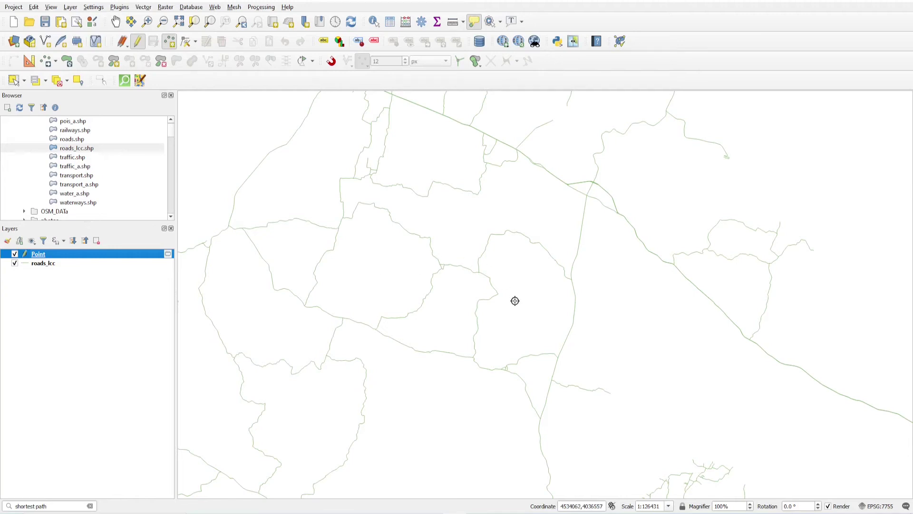
click(275, 222)
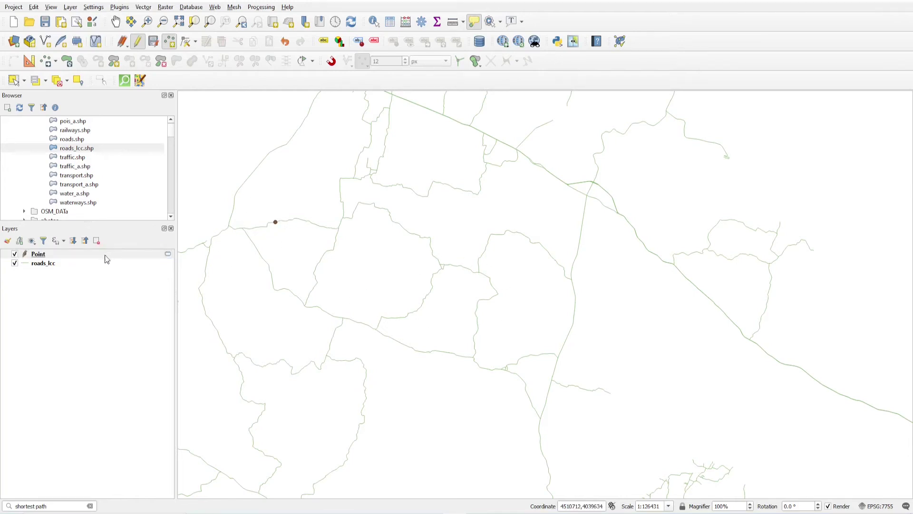
click(154, 43)
click(137, 42)
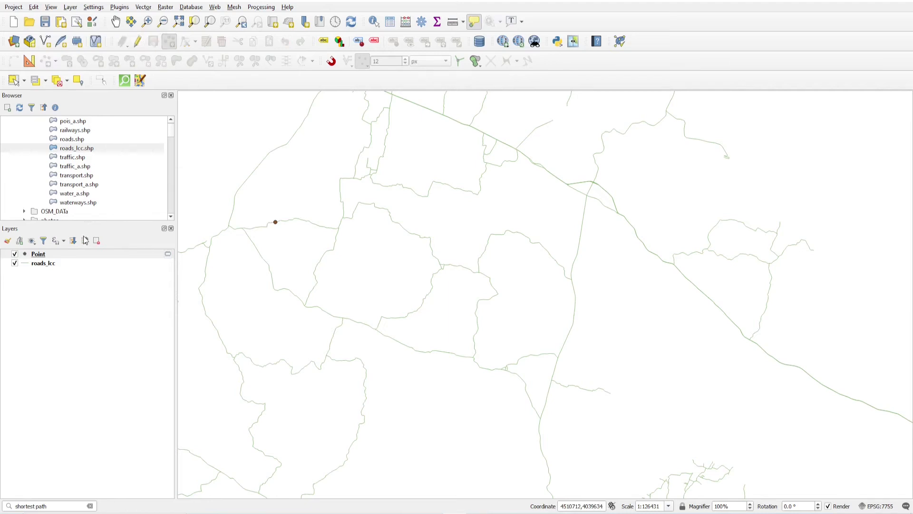
click(63, 267)
Open Shortest path (point to layer) and pick the start on the north–south road right of centre
click(55, 506)
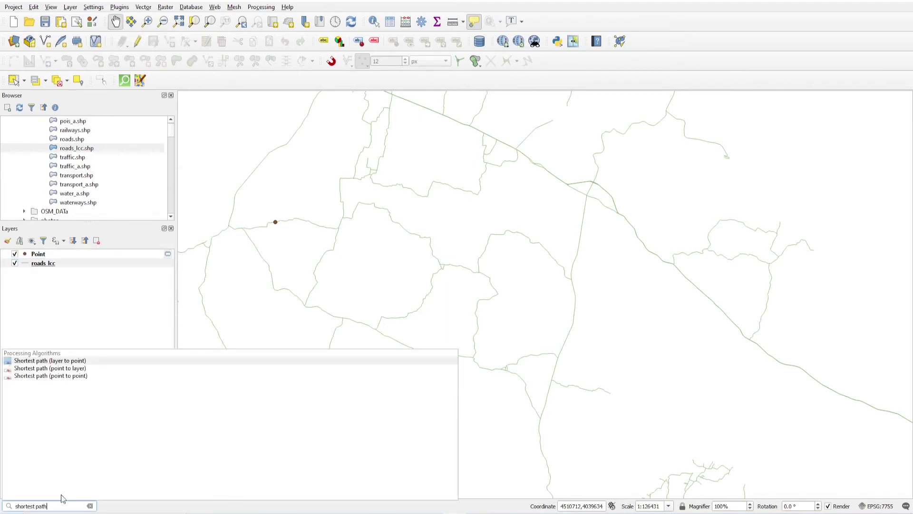
click(77, 369)
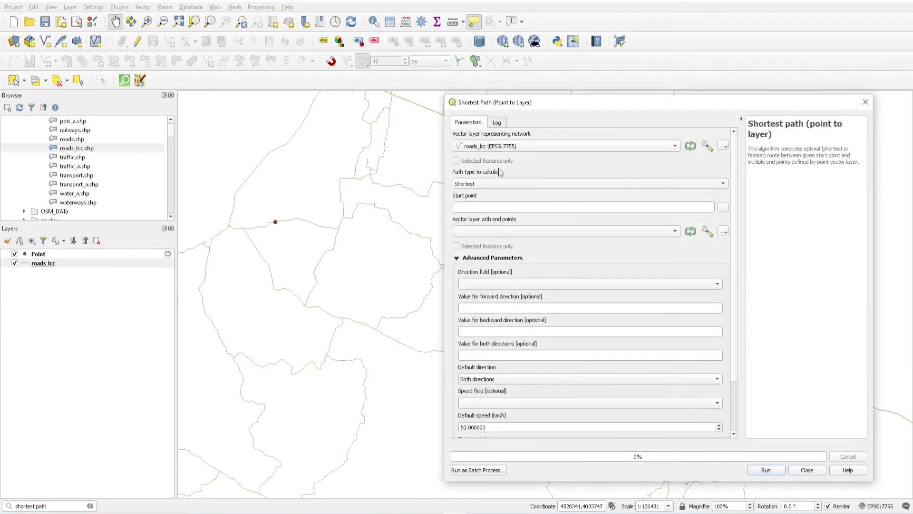
drag(553, 106, 567, 100)
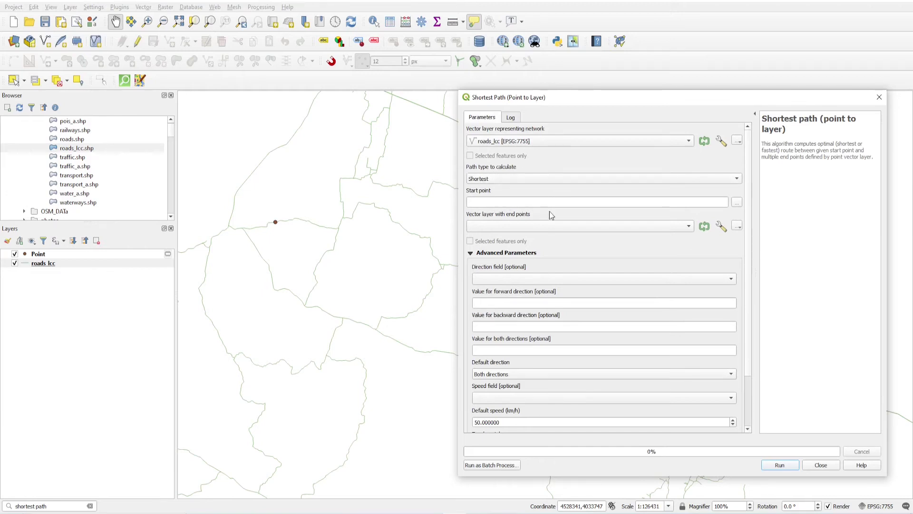
click(737, 204)
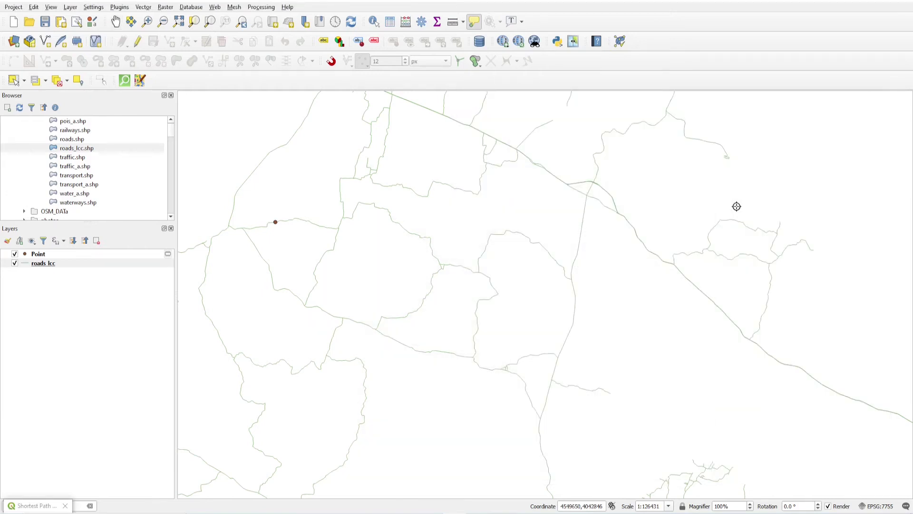
click(575, 295)
Set Point as the end-point layer and run the calculation
mouse_move(571, 98)
mouse_down()
mouse_move(704, 108)
mouse_move(578, 104)
mouse_up()
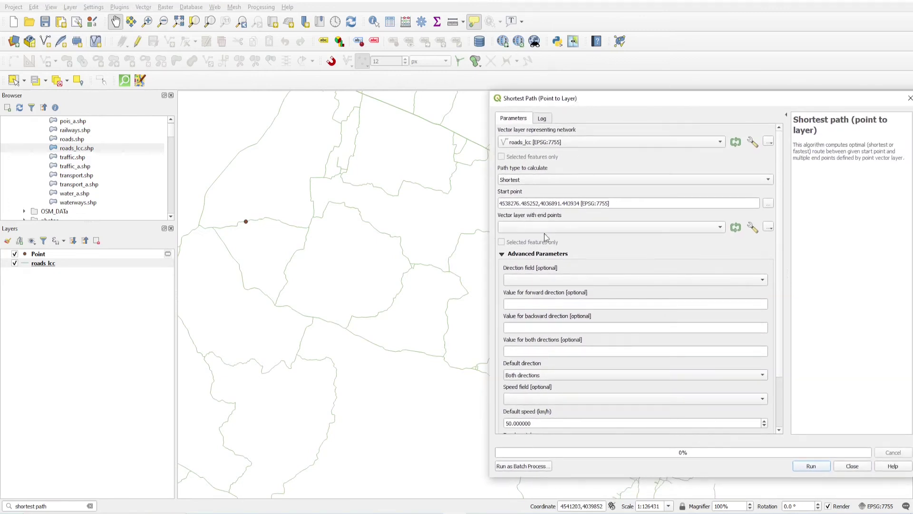
click(580, 228)
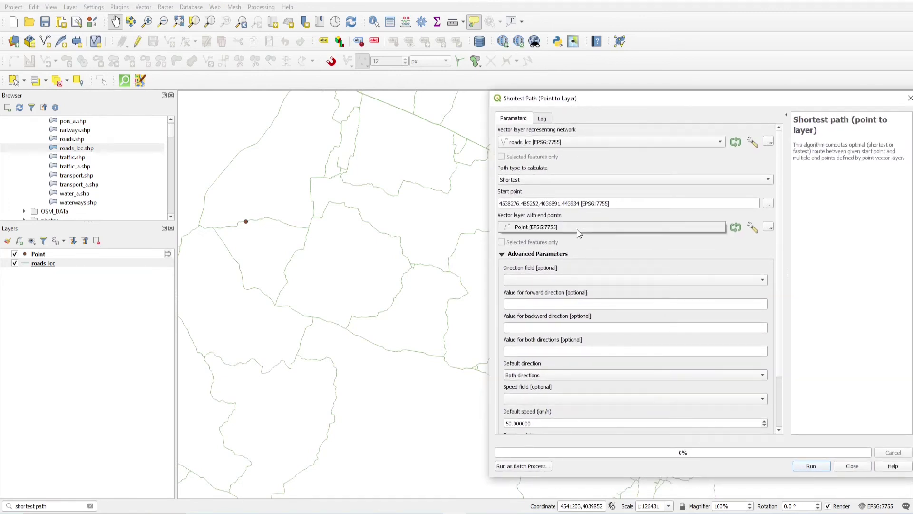
click(511, 220)
click(550, 229)
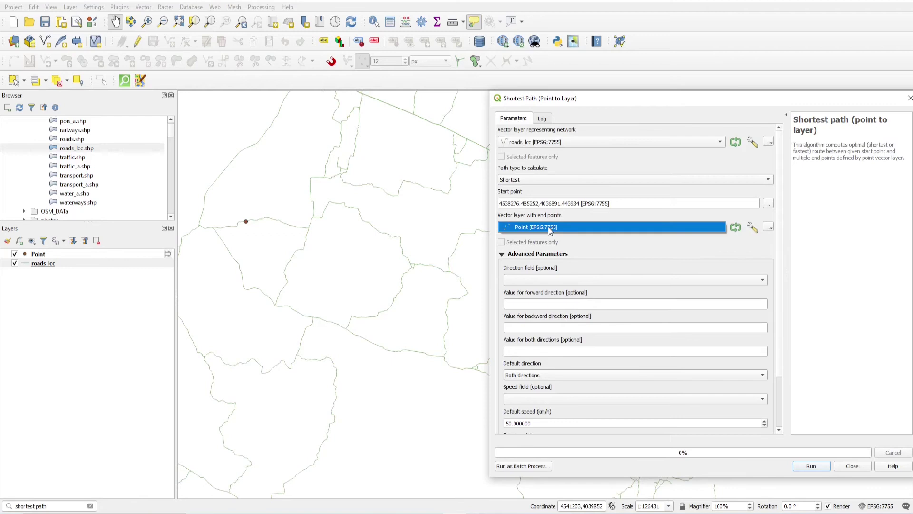
click(518, 229)
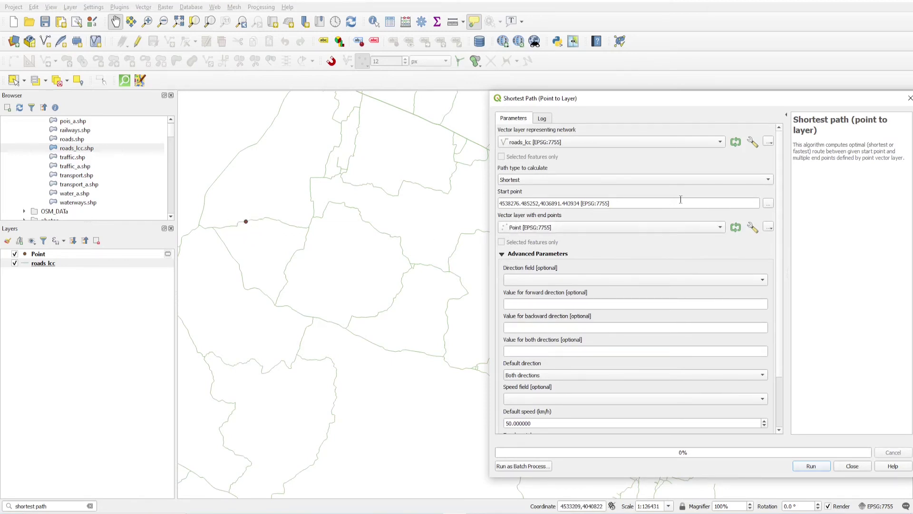
click(795, 465)
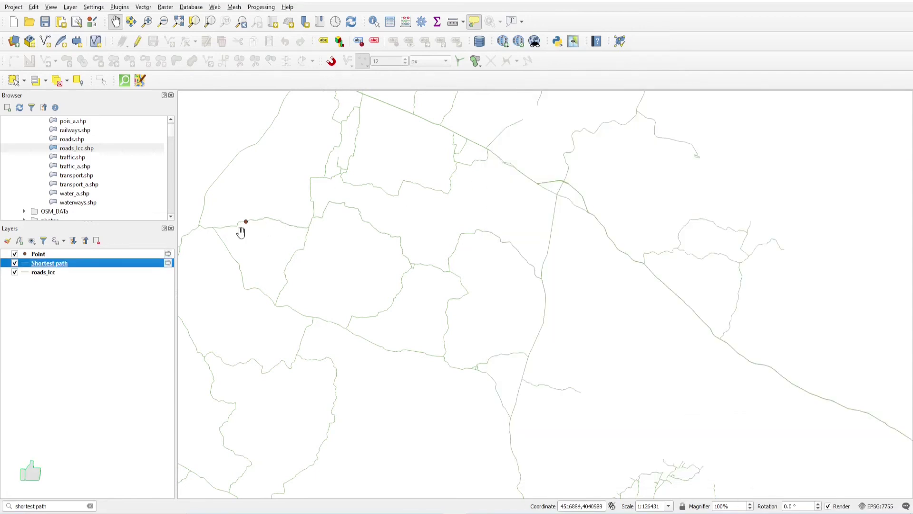
Widen the Shortest path line to 1.06 mm and center the route on the map
click(7, 240)
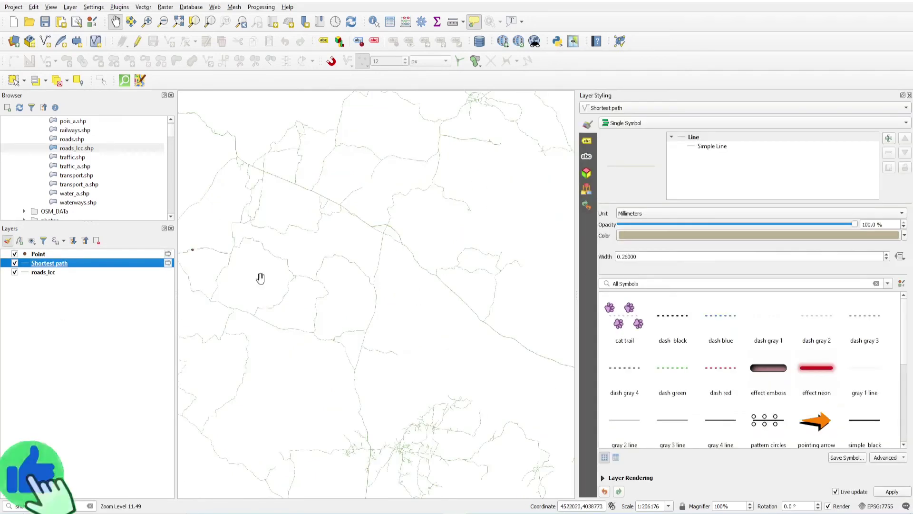
scroll(887, 257, up, 3)
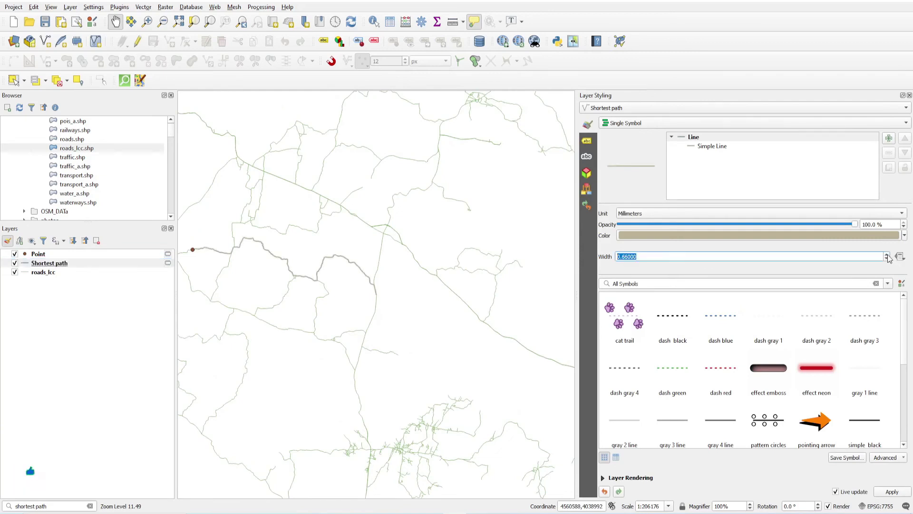
drag(379, 321, 469, 291)
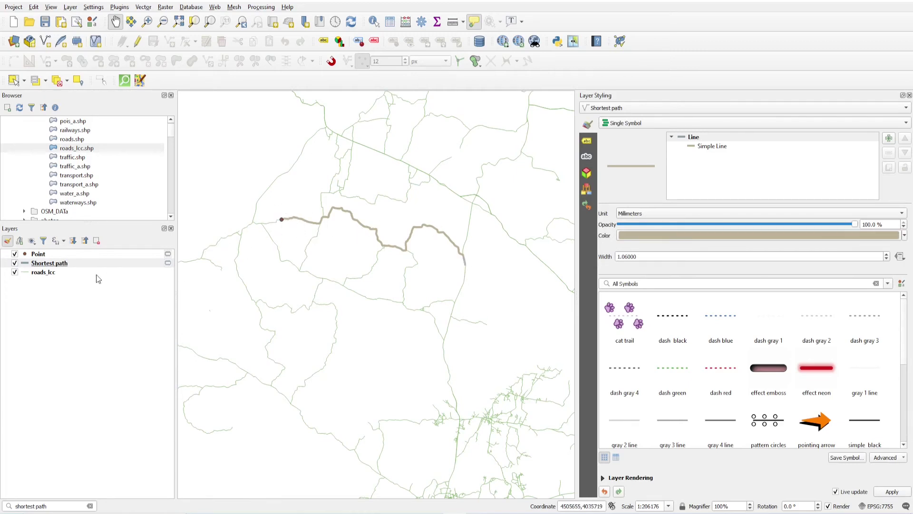
click(909, 95)
drag(543, 227, 465, 322)
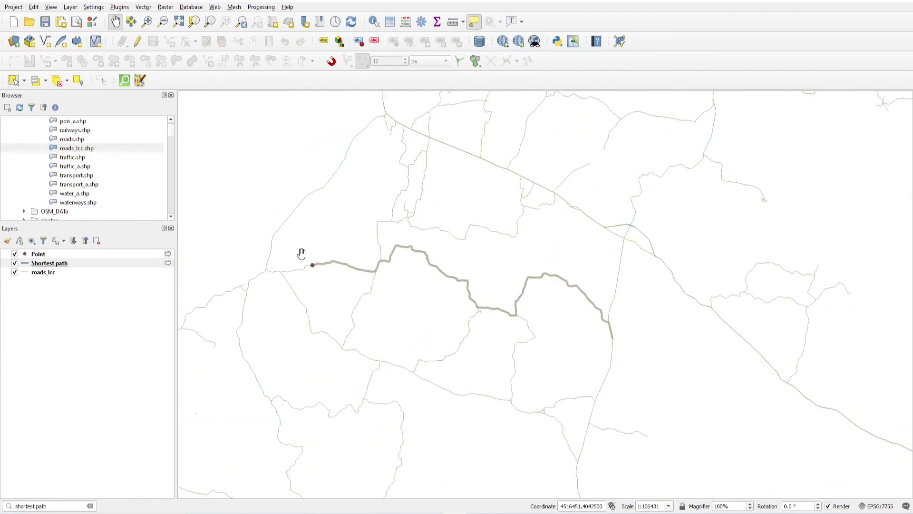
Remove the Shortest path layer and select the Point layer
click(47, 265)
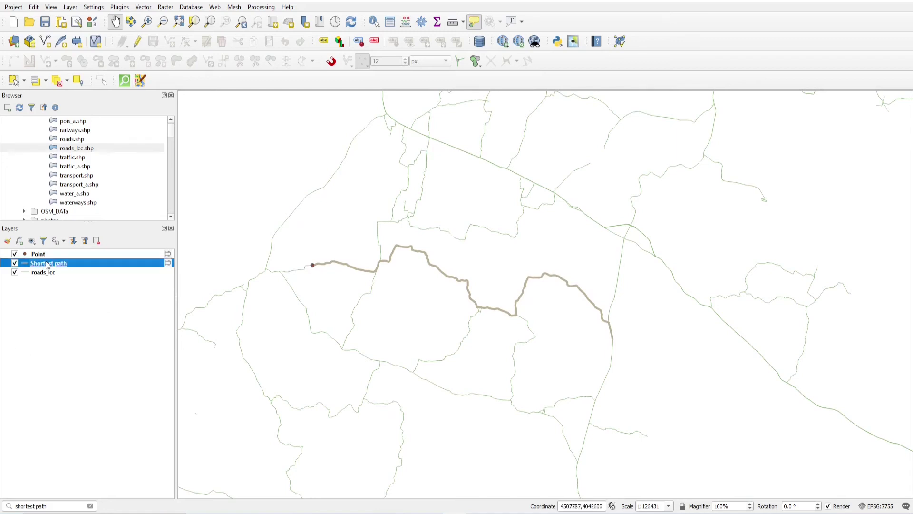
click(96, 241)
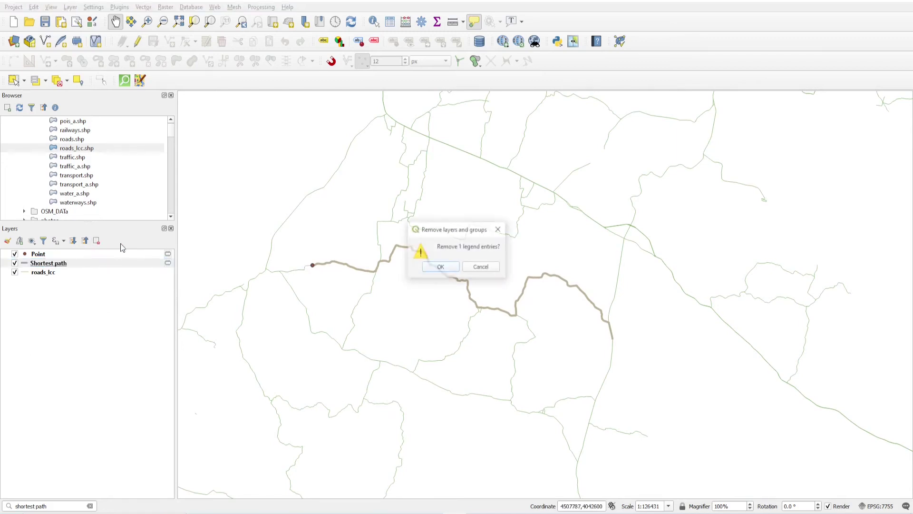
click(441, 267)
click(47, 256)
Open Shortest path (layer to point) from the locator and pan the map around the start point
click(48, 505)
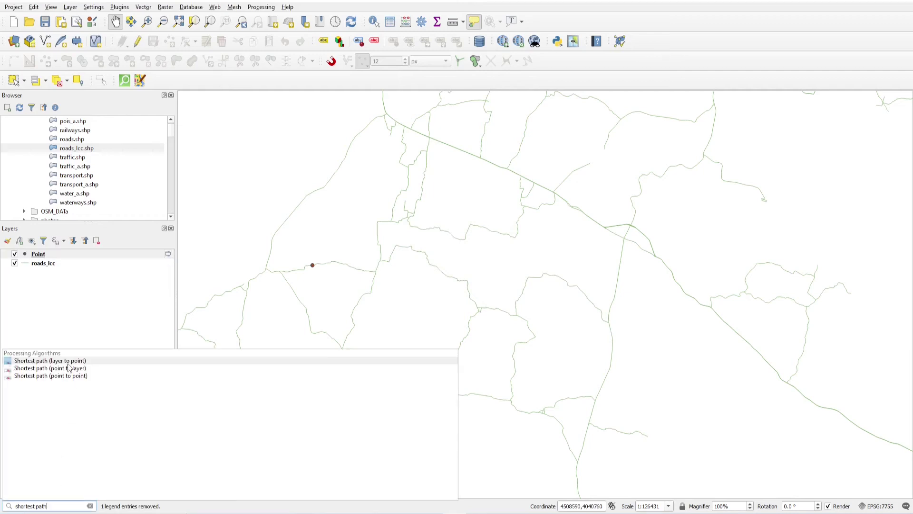
click(68, 362)
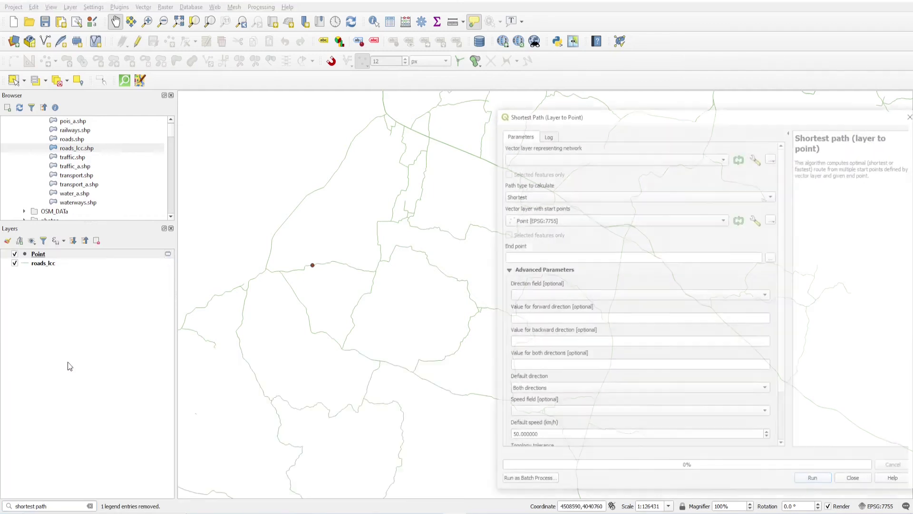
drag(627, 117, 601, 111)
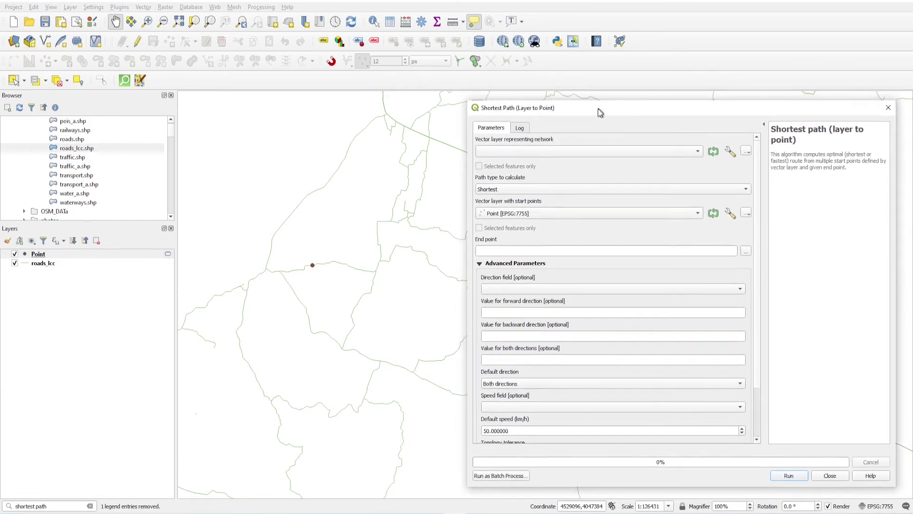
drag(371, 263, 315, 225)
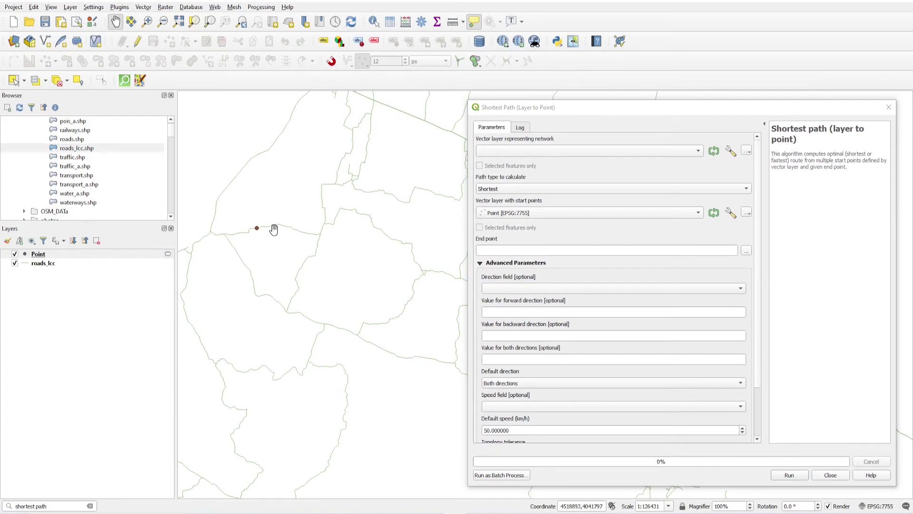
drag(293, 245, 279, 249)
scroll(268, 257, down, 1)
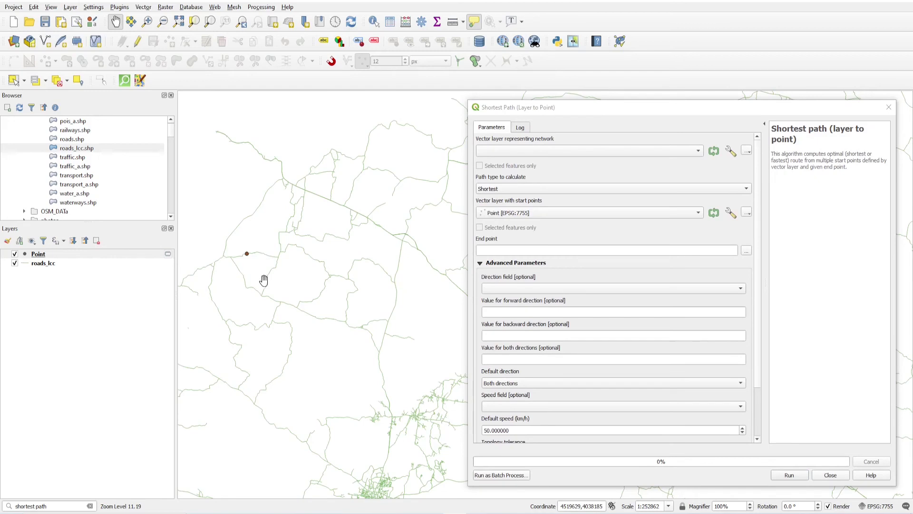
drag(375, 309, 372, 274)
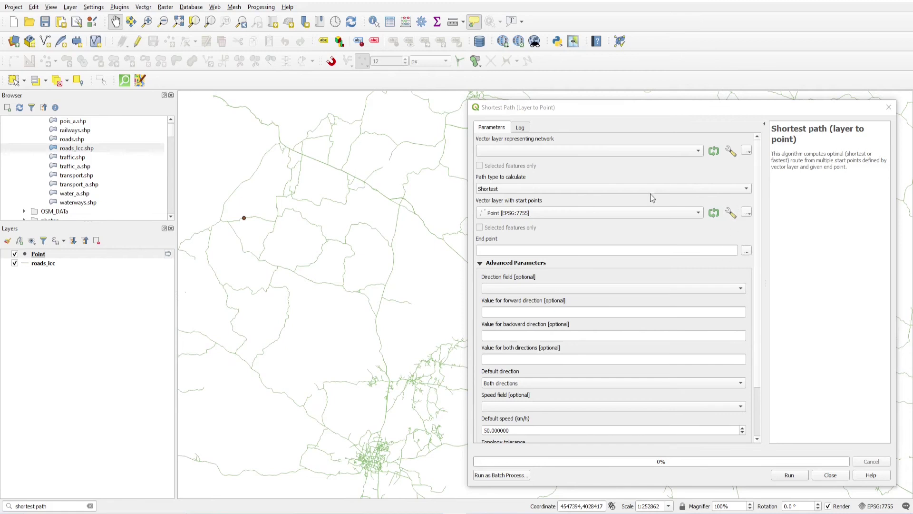
click(535, 151)
Compute a shortest path over roads_lcc to an end point picked on the map, adding a Shortest path layer
click(525, 151)
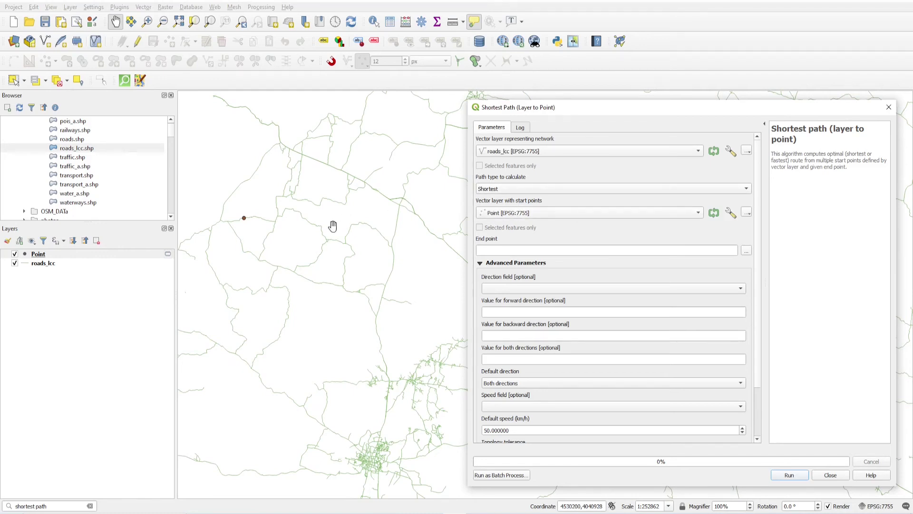
click(746, 252)
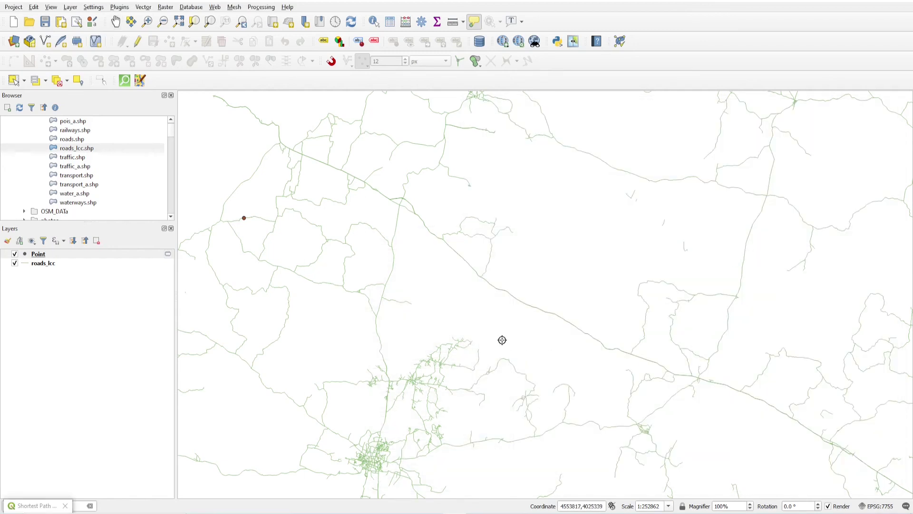
click(275, 391)
drag(275, 392, 467, 305)
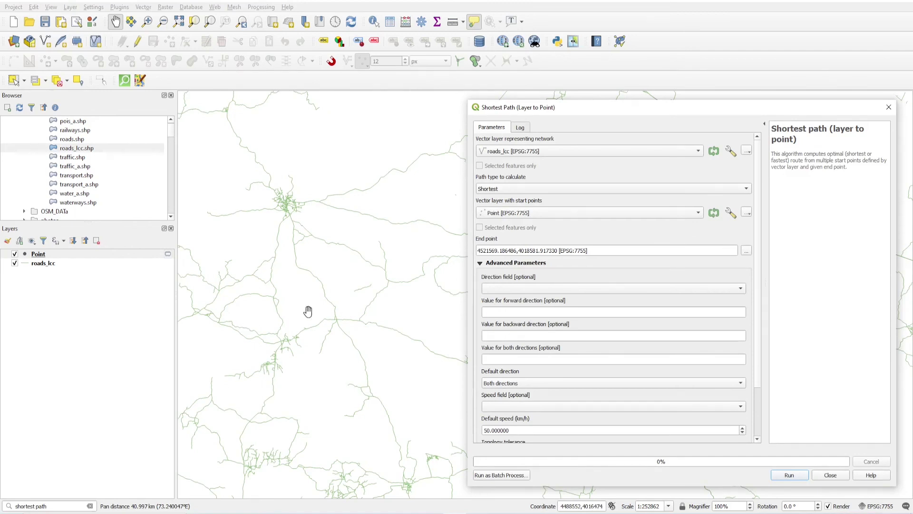
scroll(315, 281, down, 1)
drag(418, 241, 320, 255)
click(787, 475)
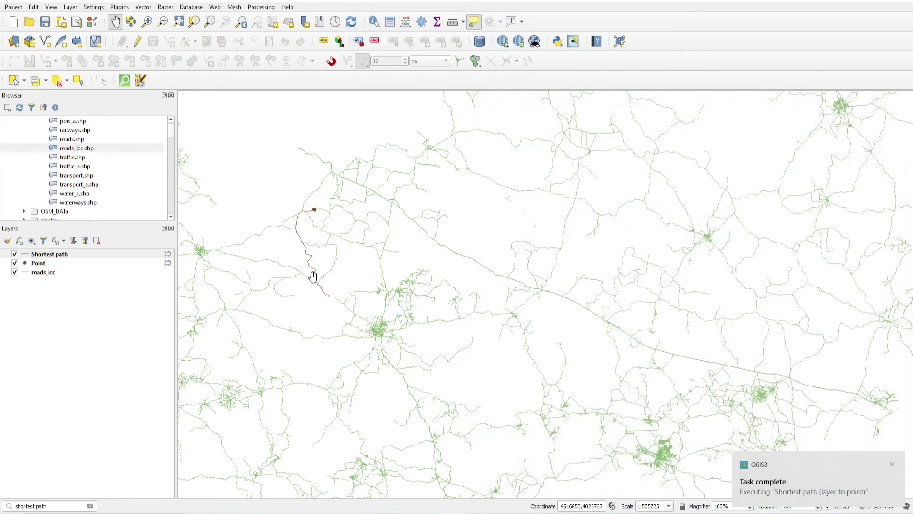
scroll(313, 276, up, 1)
Thicken the Shortest path route line to a width of 0.66 in Layer Styling
drag(313, 243, 331, 313)
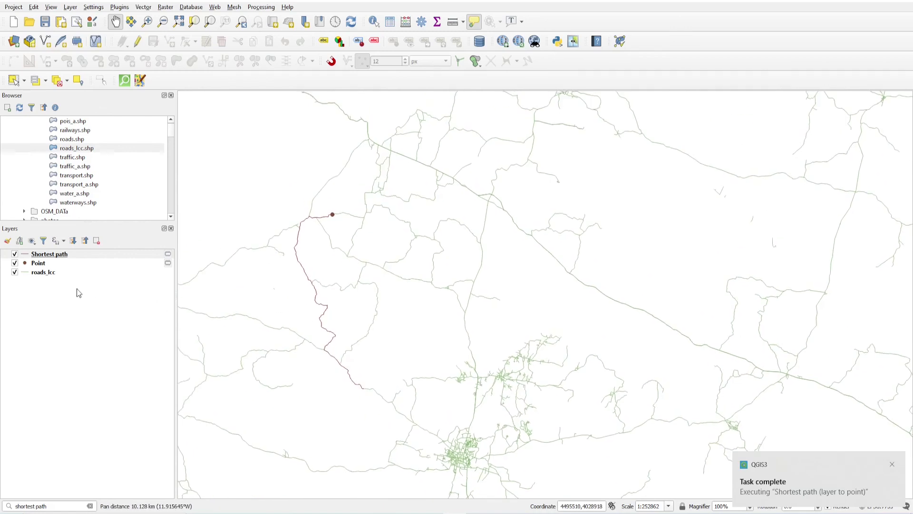
click(7, 240)
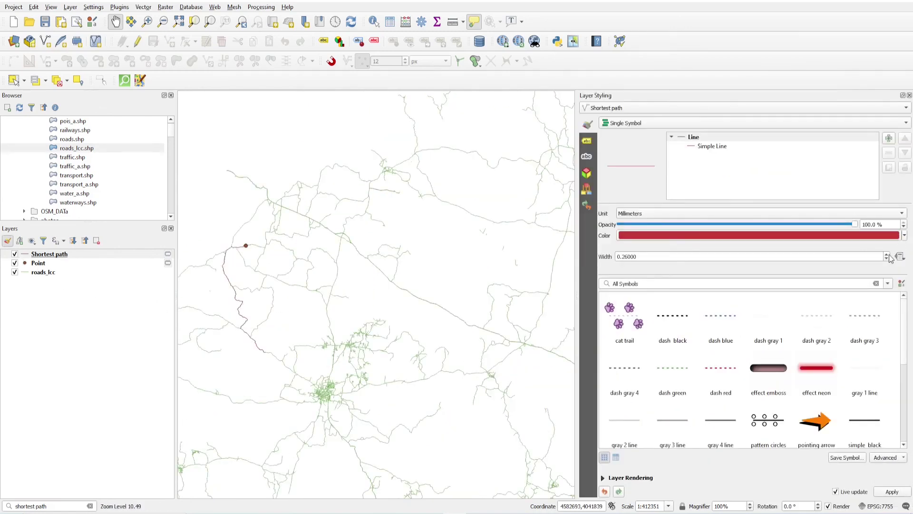
scroll(889, 256, up, 2)
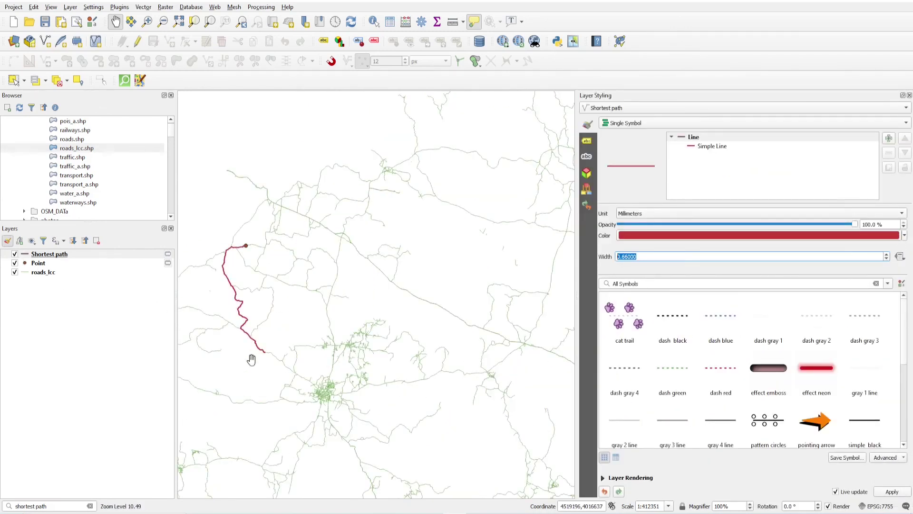
scroll(215, 342, up, 1)
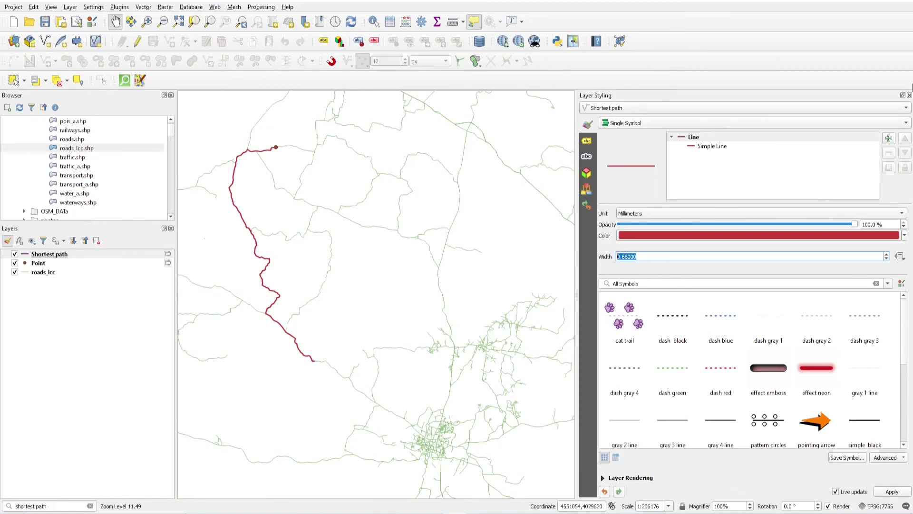
click(909, 95)
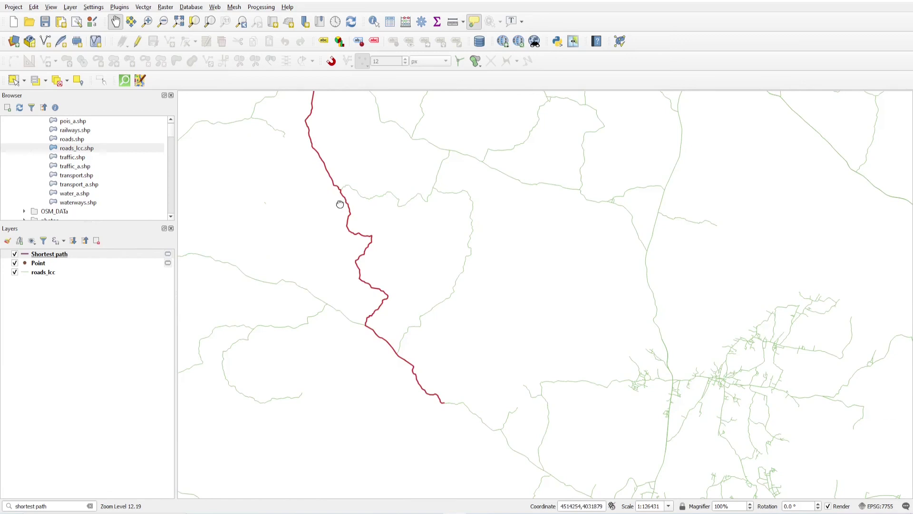
Find the Shortest path (point to point) tool in the locator search results
drag(340, 200, 316, 313)
scroll(342, 267, down, 1)
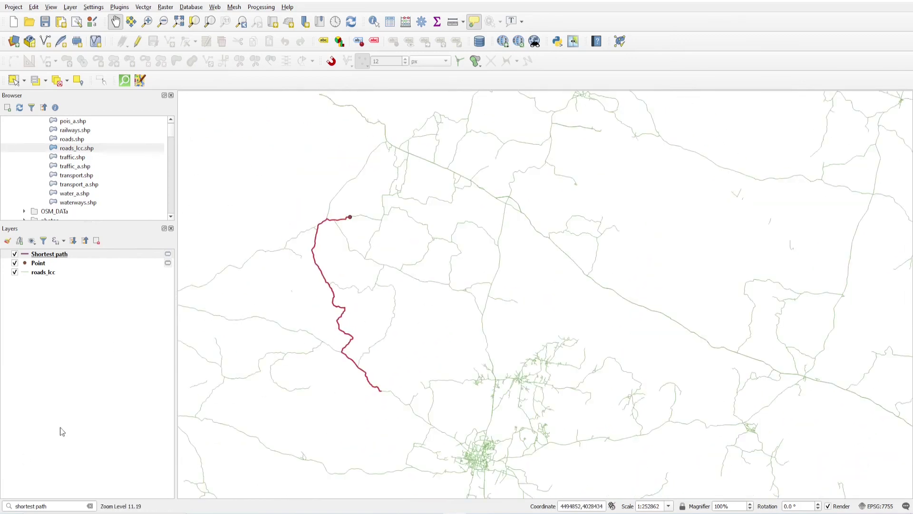
click(54, 506)
Open Shortest Path (Point to Point) and inspect its forward, backward and both-direction value fields
click(63, 391)
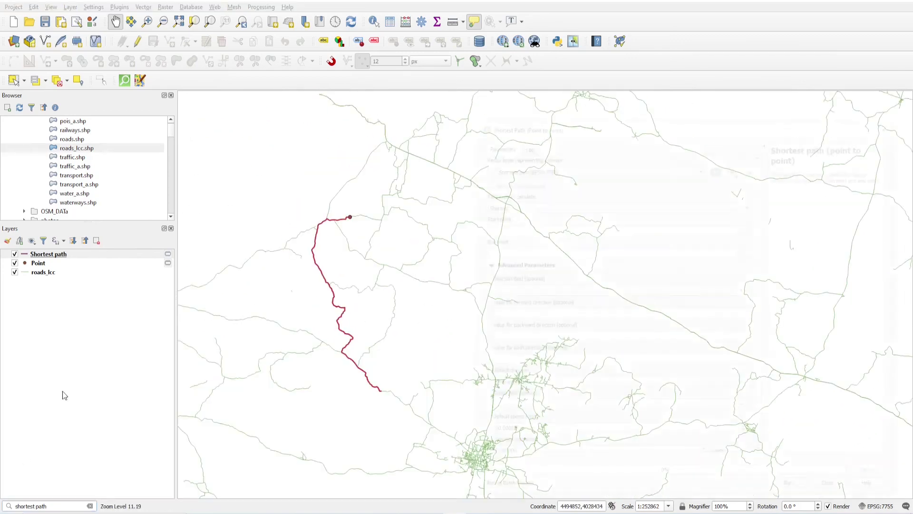
drag(569, 124, 535, 87)
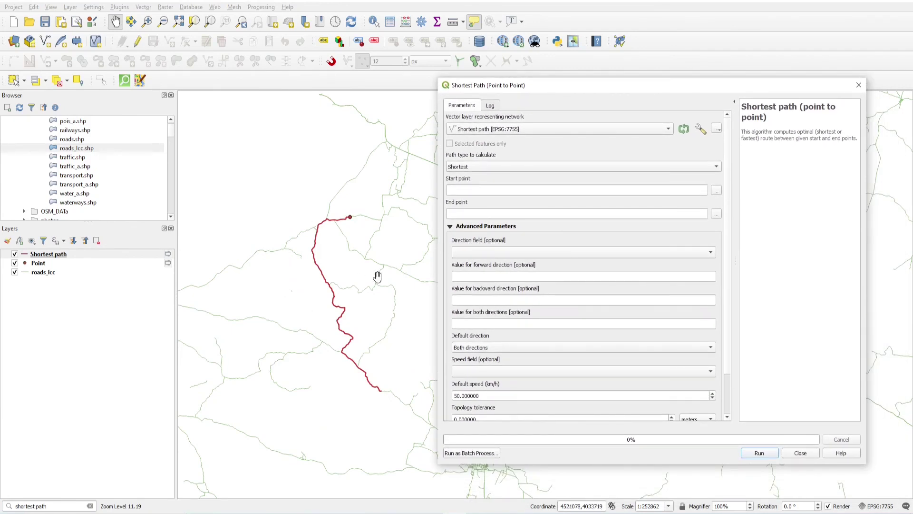
drag(377, 276, 279, 267)
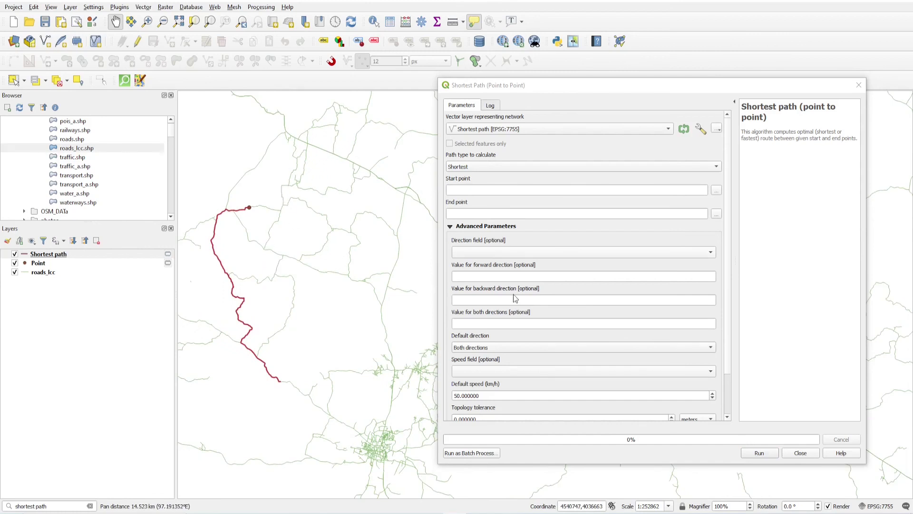
click(464, 276)
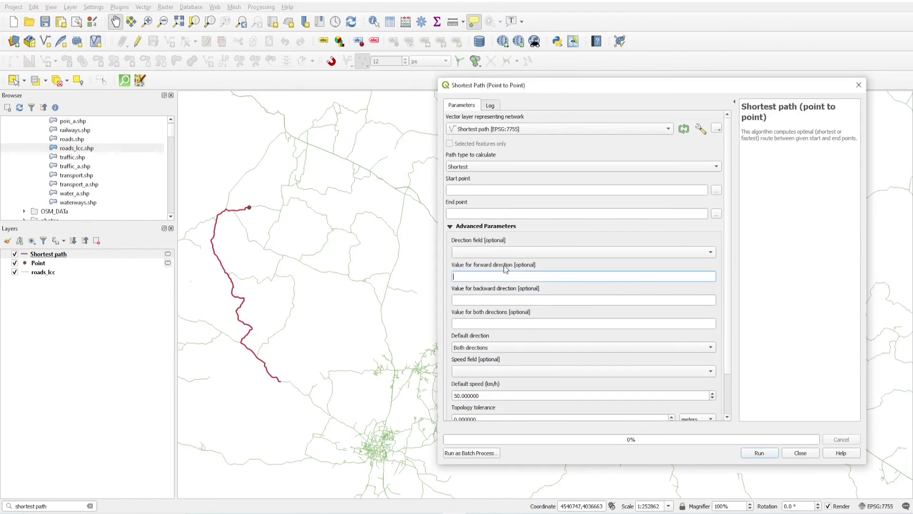
click(467, 299)
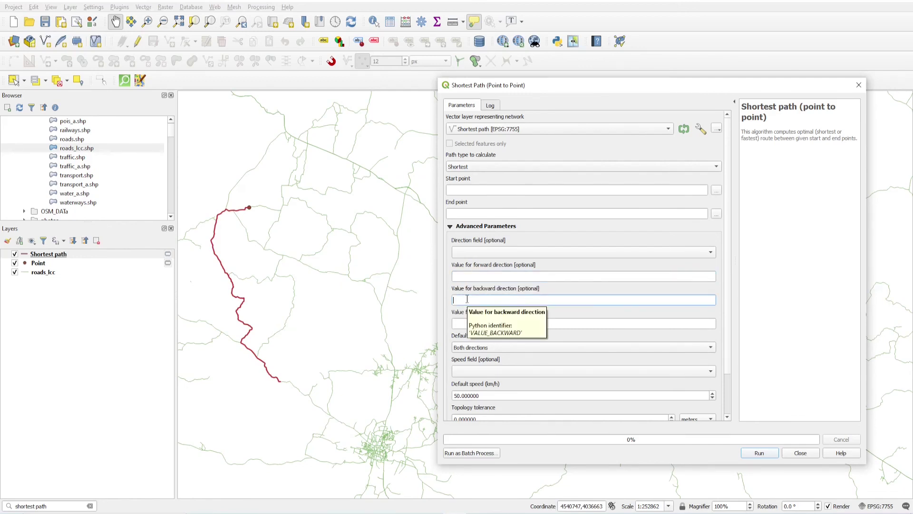
click(462, 325)
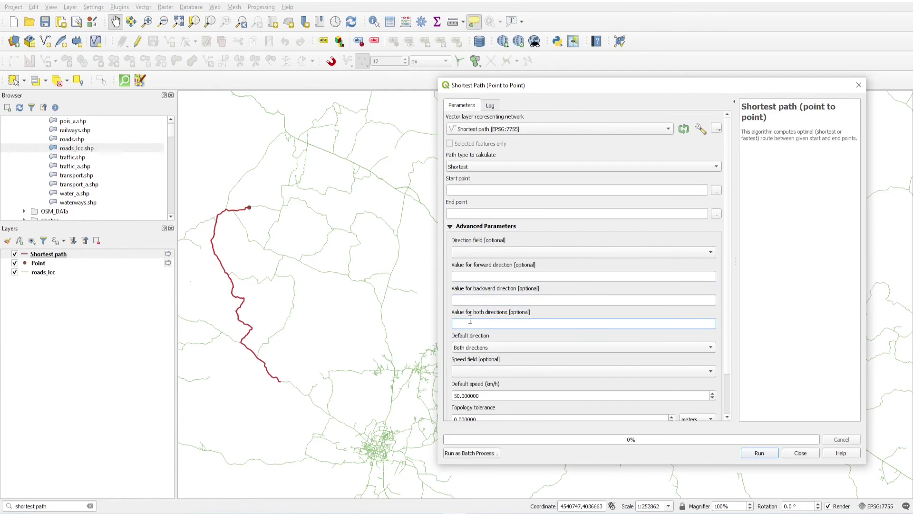
Leave the Speed field empty and open the roads_lcc attribute table
click(511, 370)
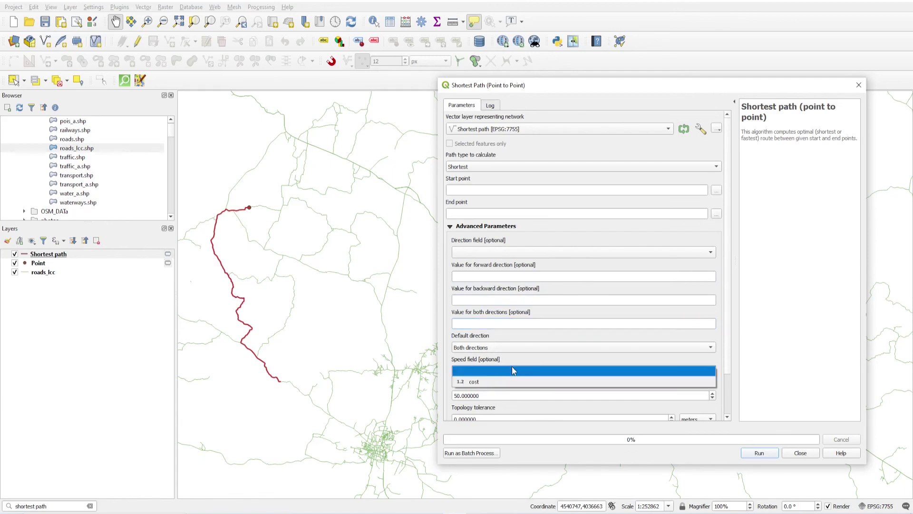
click(502, 369)
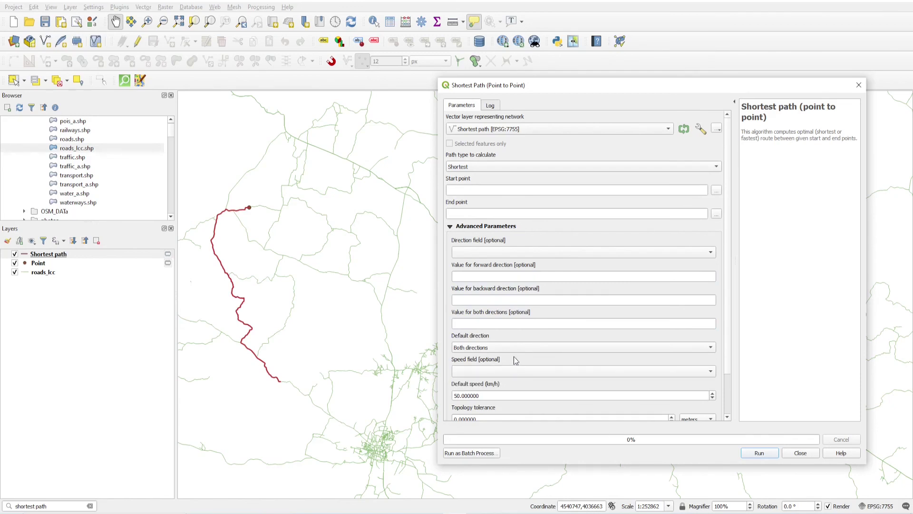
click(509, 369)
click(515, 365)
click(45, 275)
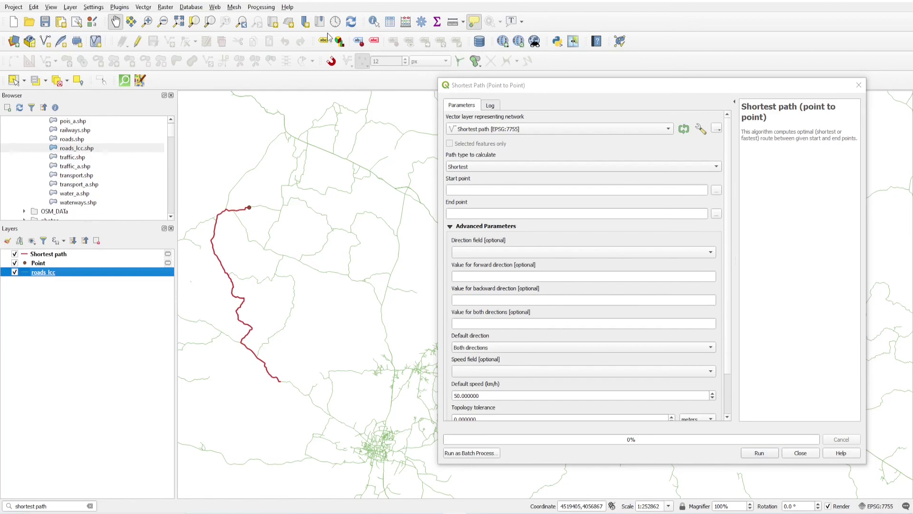
click(390, 21)
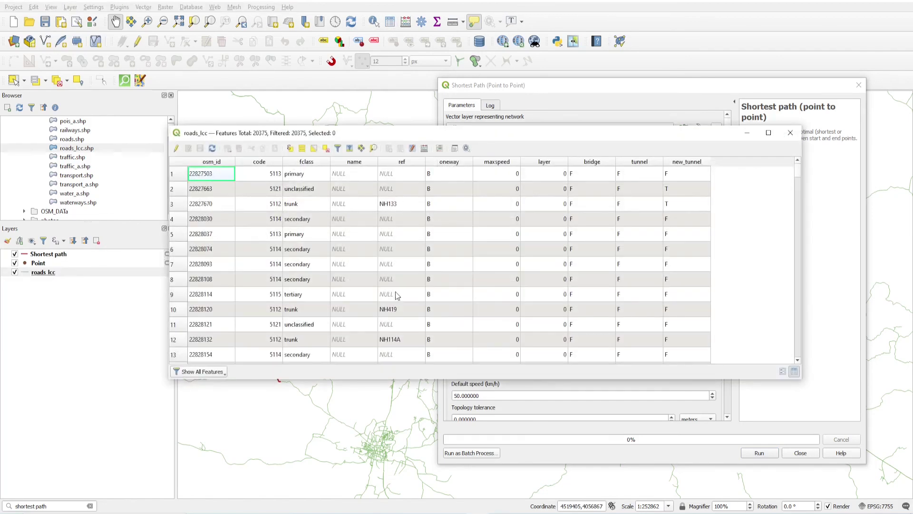
Close the roads_lcc attribute table and the Shortest Path (Point to Point) tool
click(790, 132)
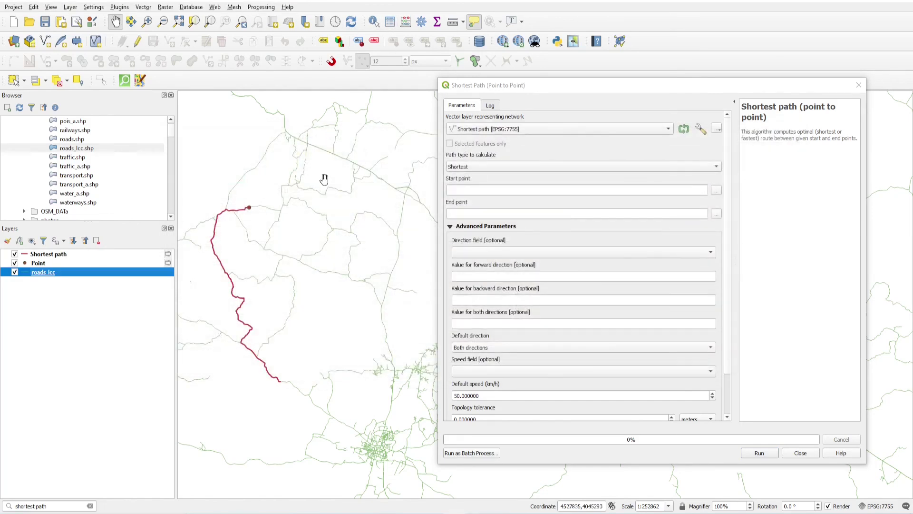
drag(284, 269, 326, 245)
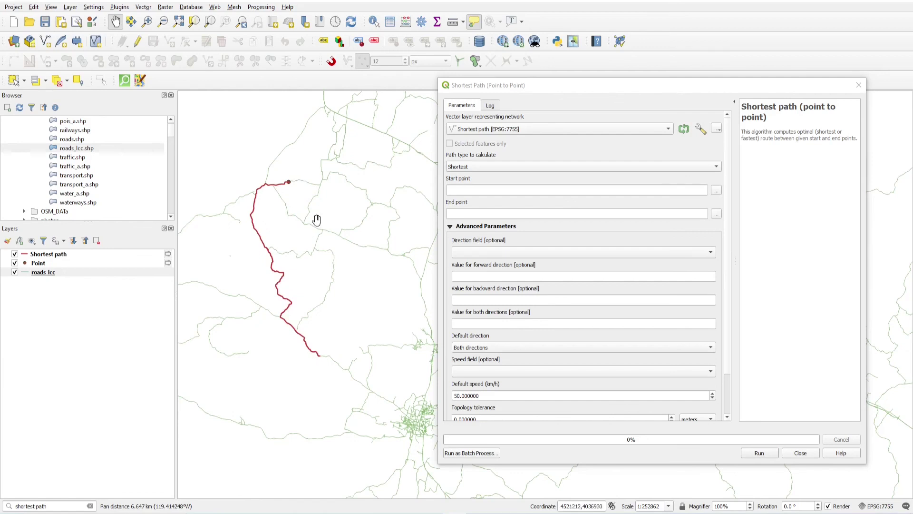
scroll(724, 333, down, 3)
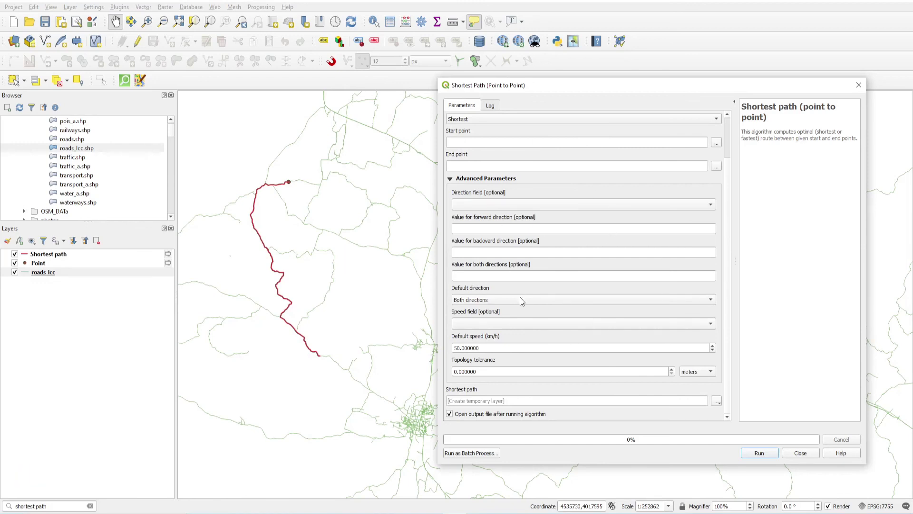
drag(526, 78, 563, 123)
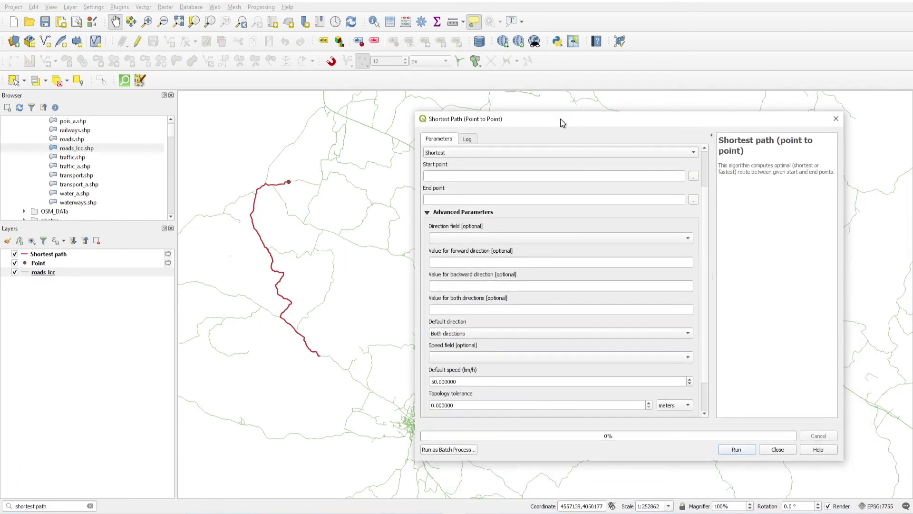
click(775, 449)
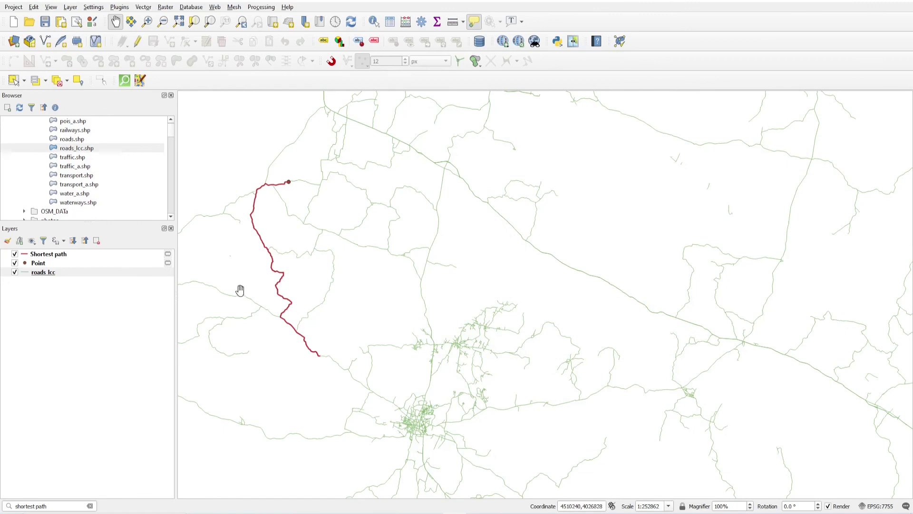
drag(518, 290, 471, 334)
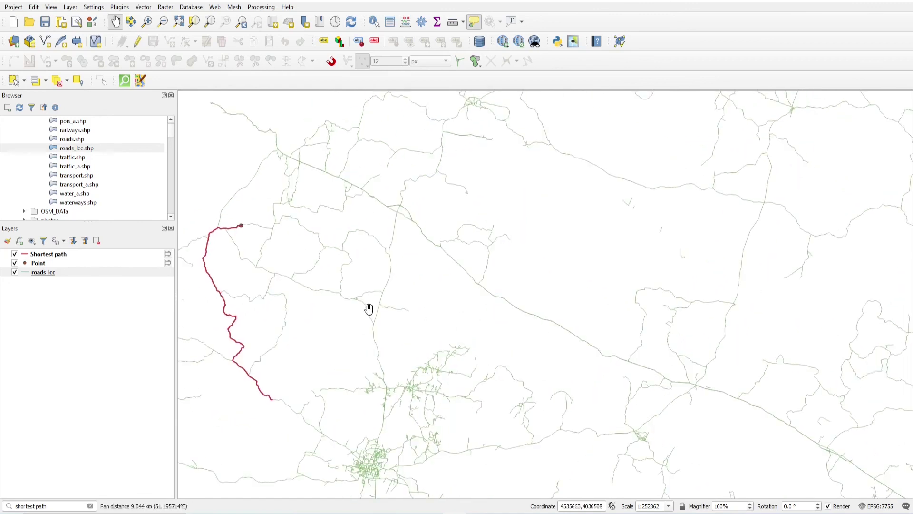